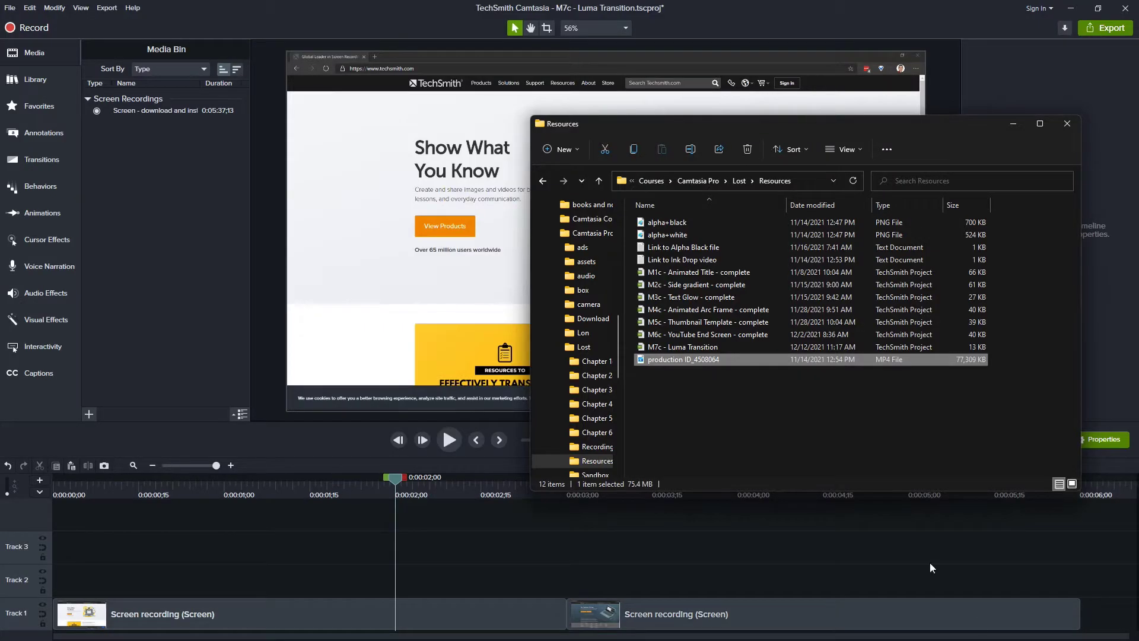
Step: Import the production ID_4508064 video from the Resources folder into the Media Bin
drag(690, 358, 135, 212)
click(450, 485)
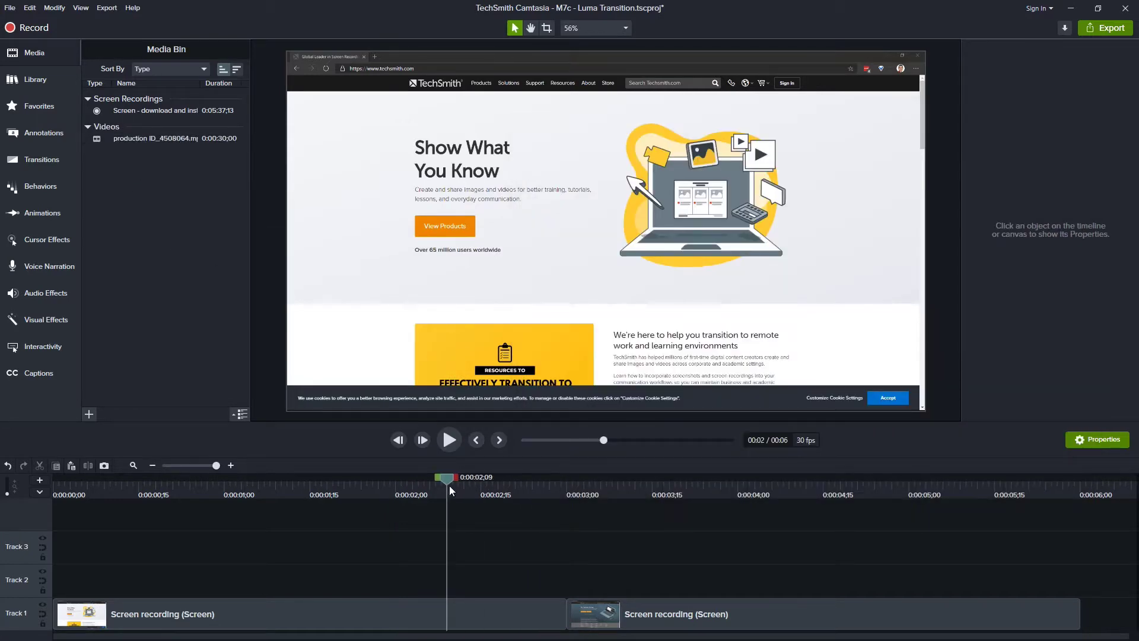
drag(450, 485, 600, 509)
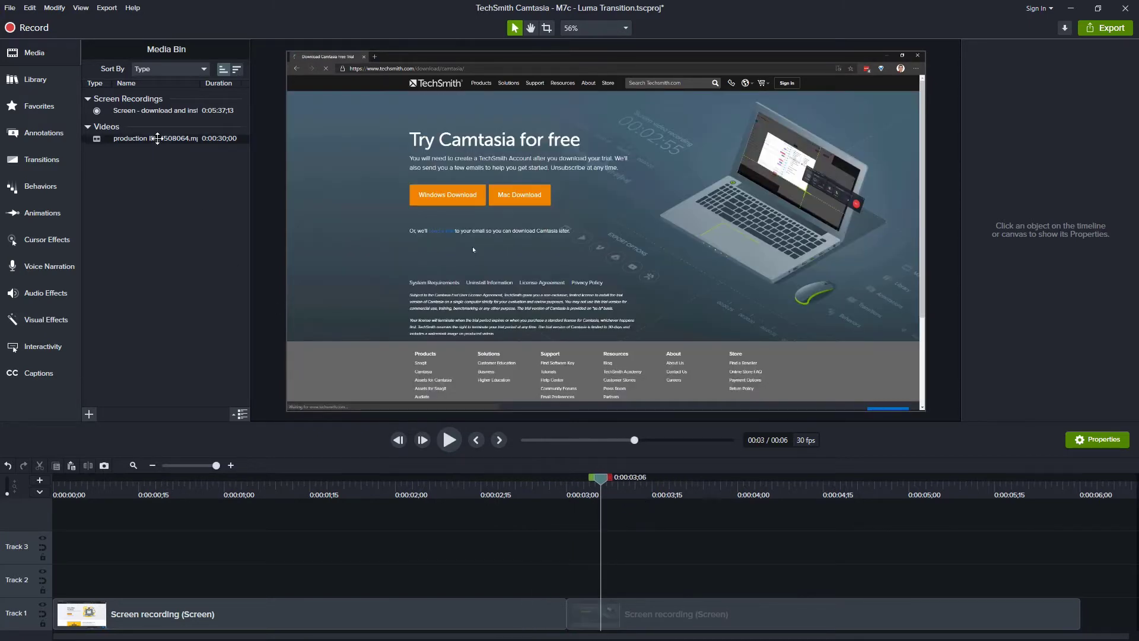
Step: Place the imported production ID_4508064 video on Track 3 from 0:00:02;09, keeping the project at 30 FPS
drag(158, 138, 323, 362)
mouse_move(604, 580)
mouse_down()
mouse_move(429, 543)
mouse_move(470, 536)
mouse_move(447, 541)
mouse_up()
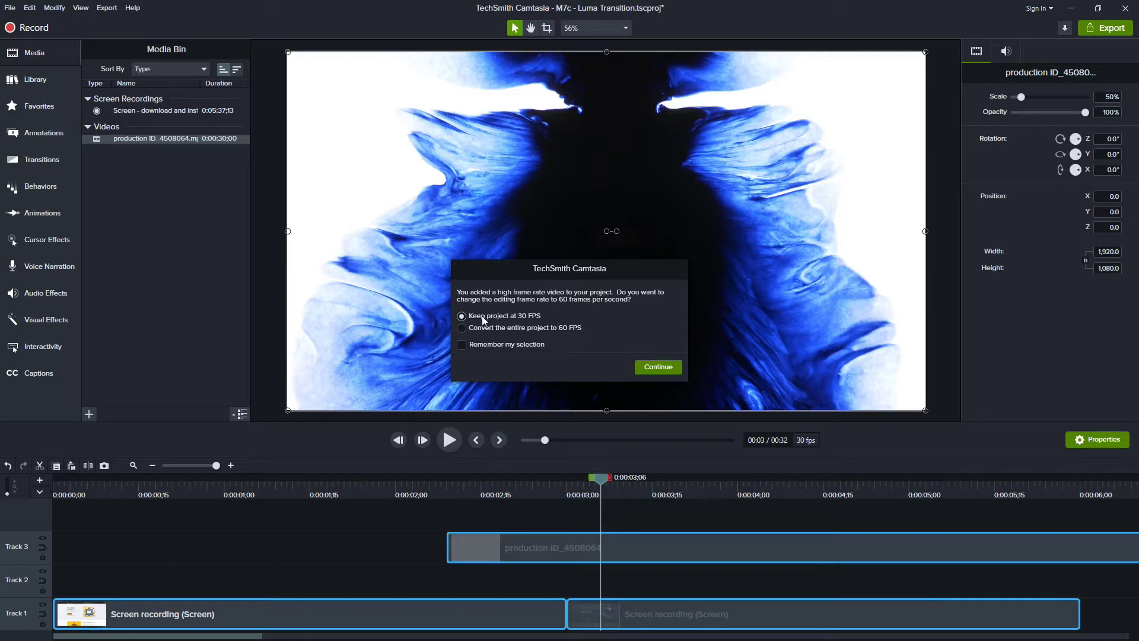
click(657, 368)
Step: Trim the start of the Track 3 video to the first frame showing ink, at 0:00:02;26
mouse_move(635, 486)
mouse_down()
mouse_move(488, 487)
mouse_move(507, 486)
mouse_up()
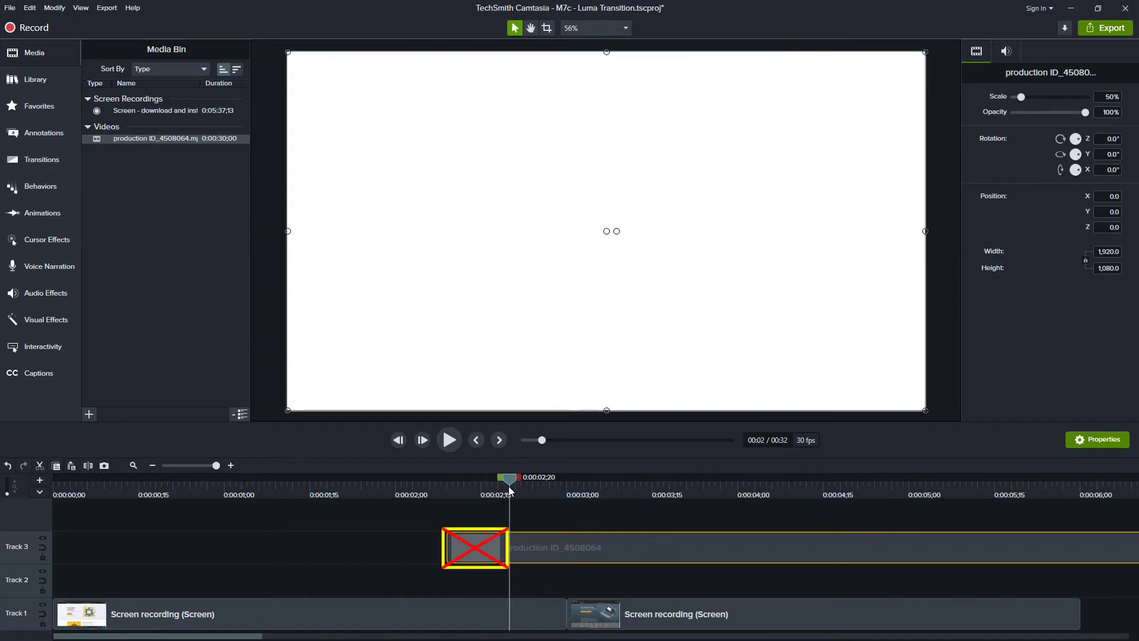
key(period)
key(period)
key(period)
key(period)
key(period)
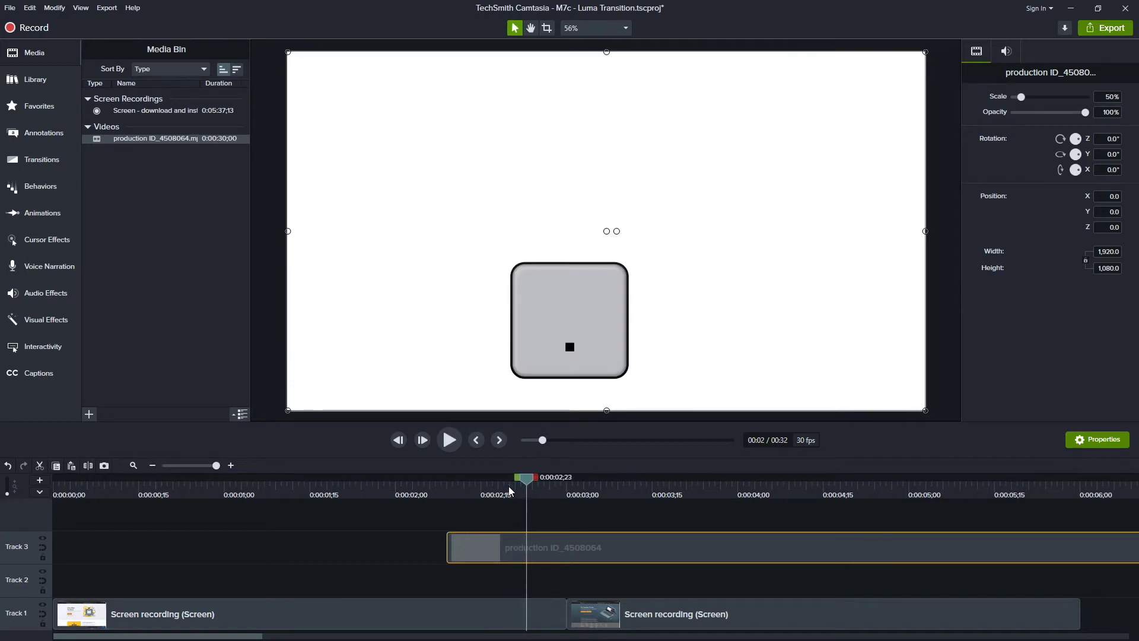
key(period)
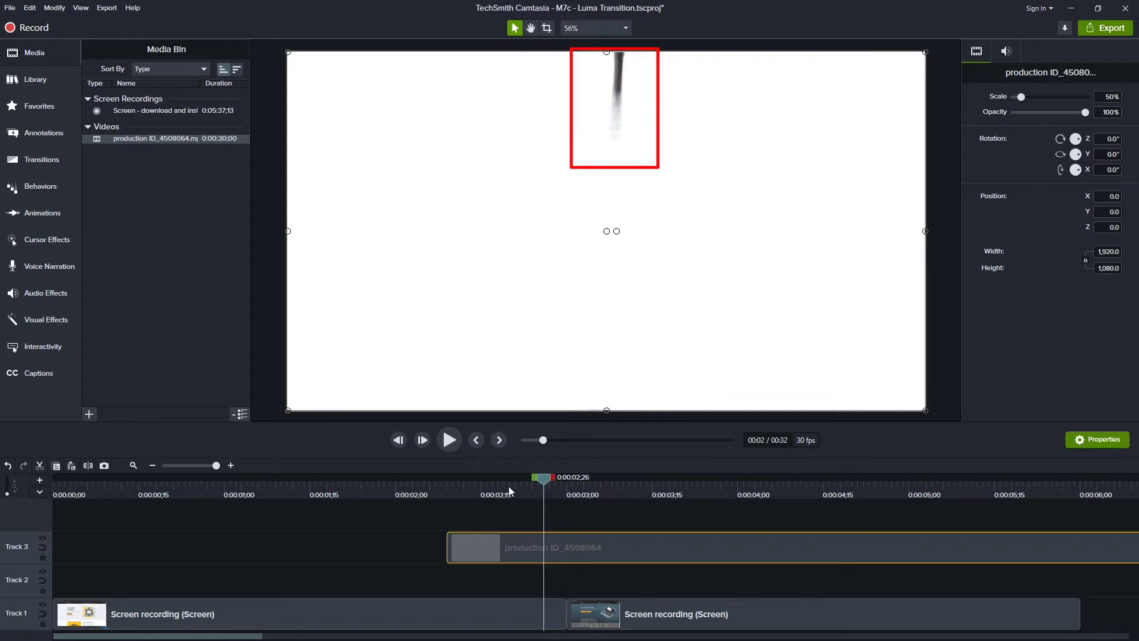
key(comma)
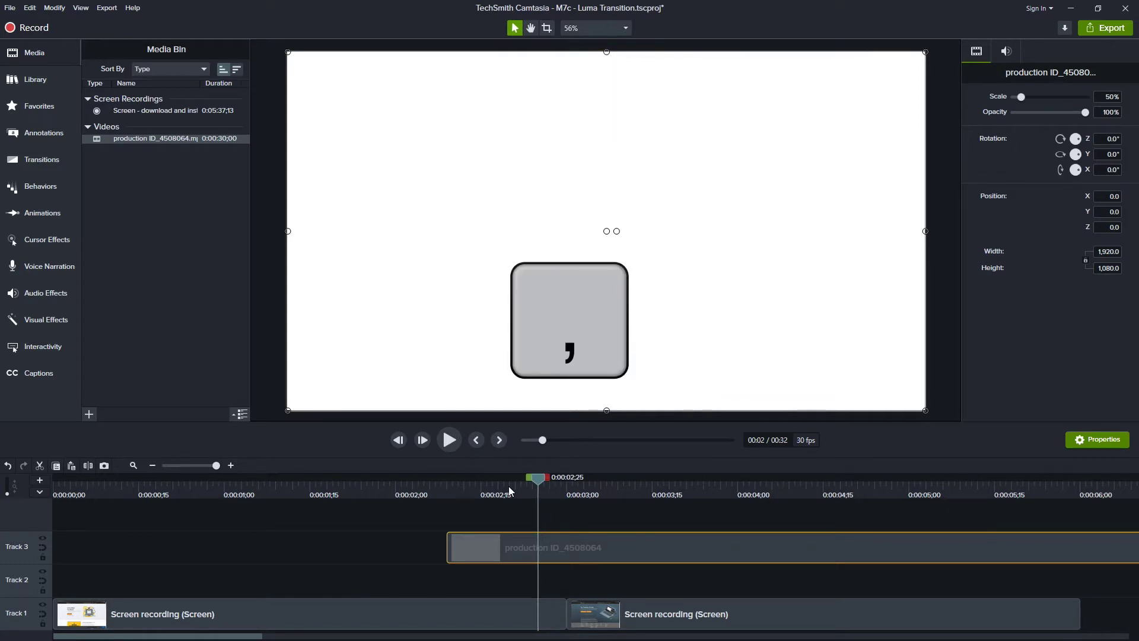
key(period)
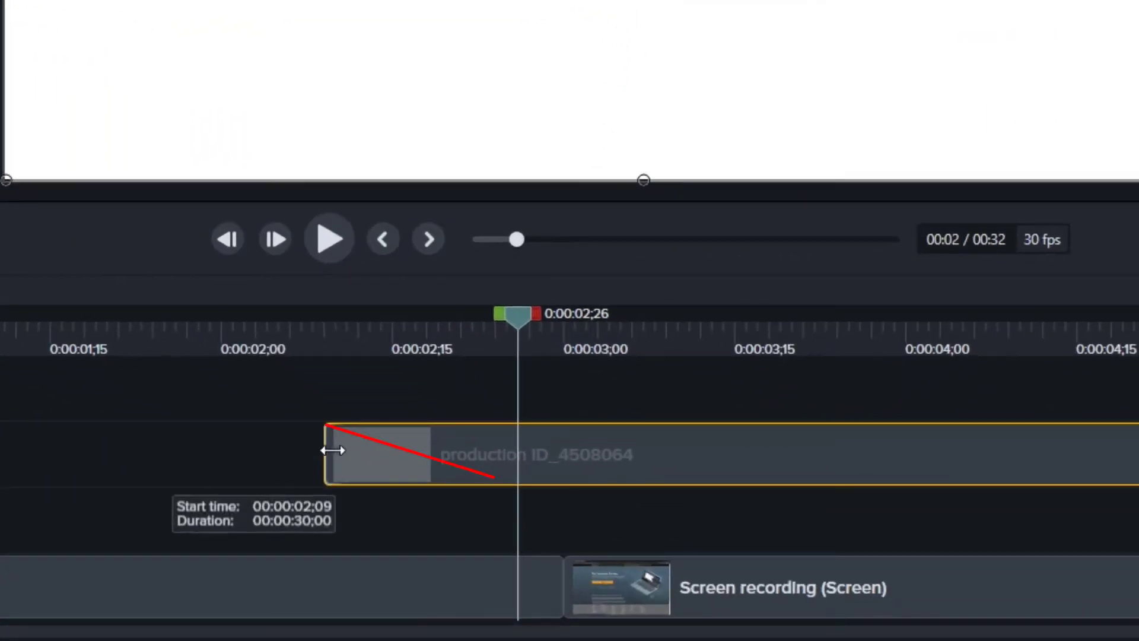
drag(332, 450, 519, 454)
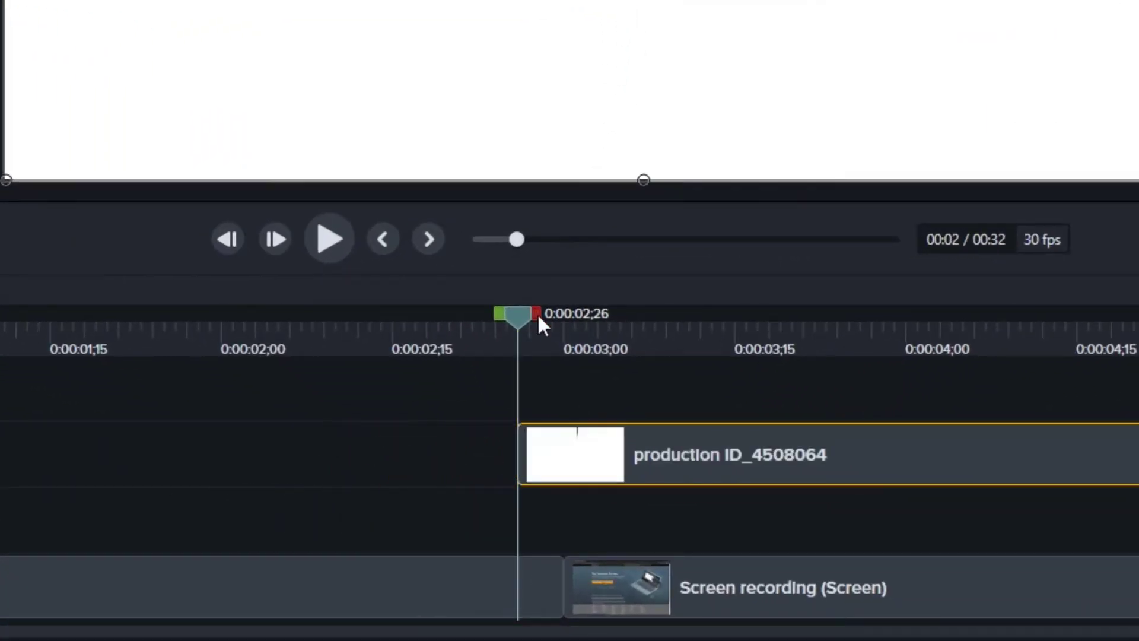
Step: Split the Track 3 video at 0:00:03;26, one second after its start, and delete the remaining portion
drag(537, 314, 876, 320)
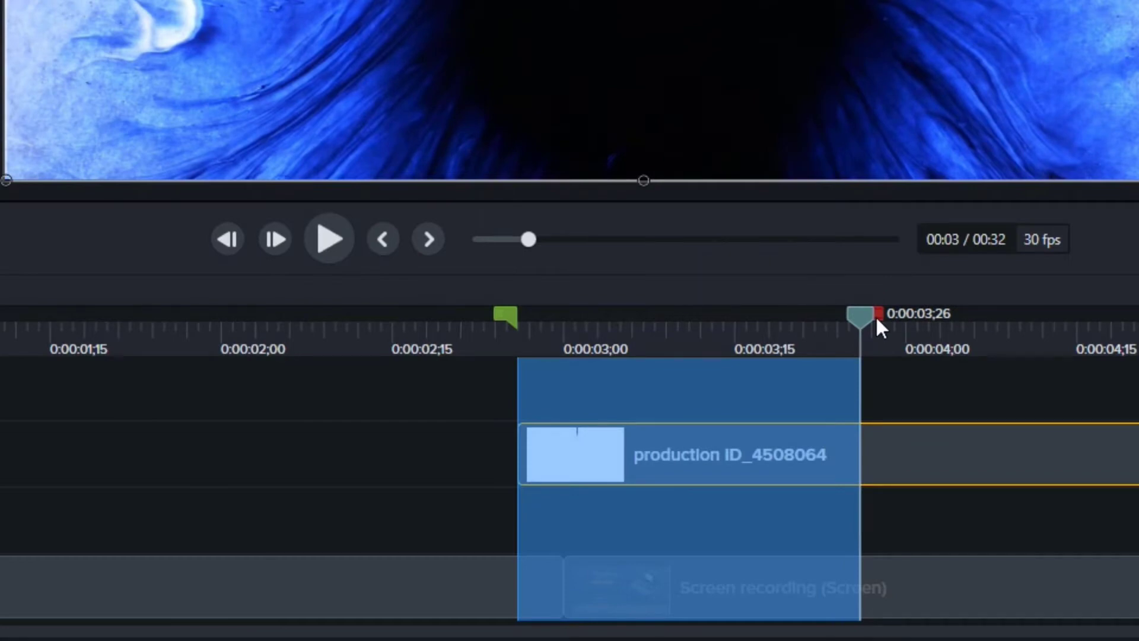
key(s)
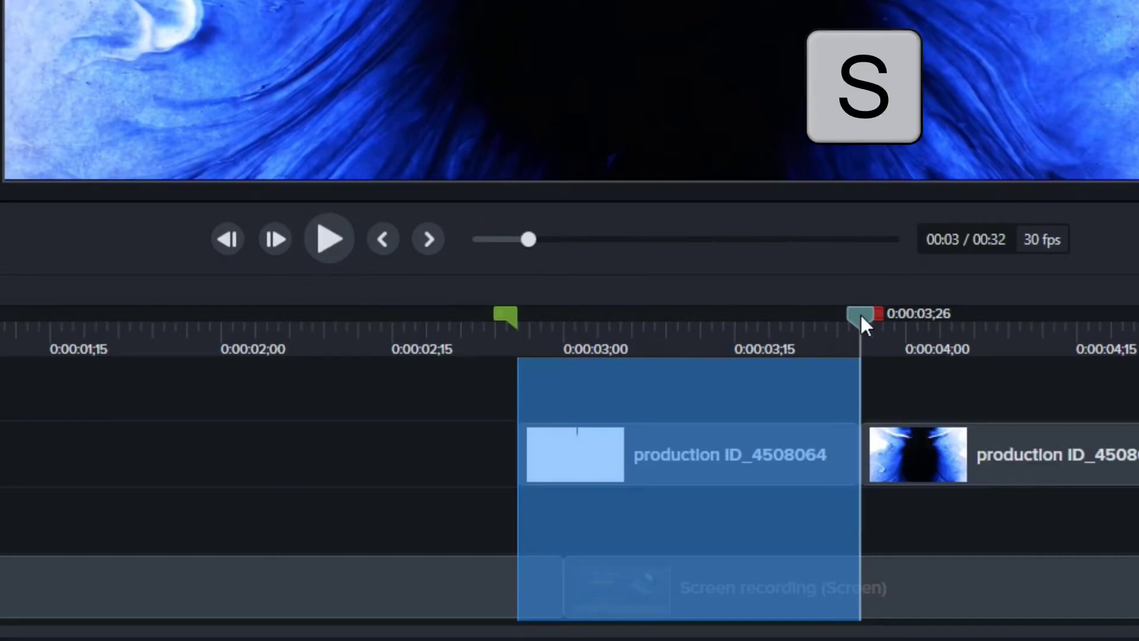
key(super+t)
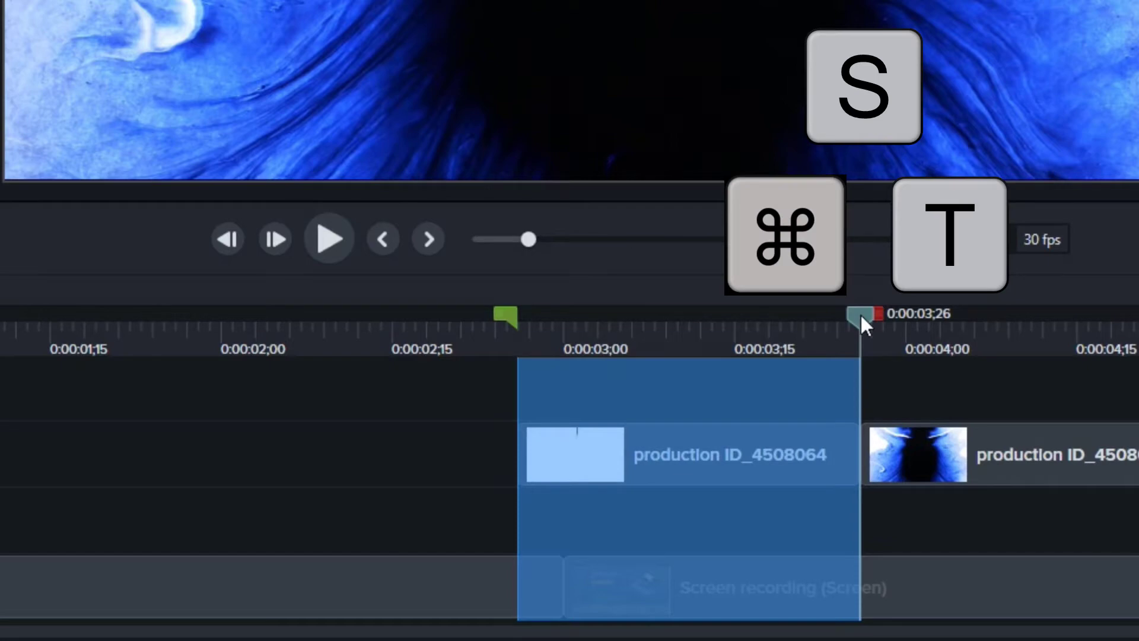
click(1056, 454)
key(Escape)
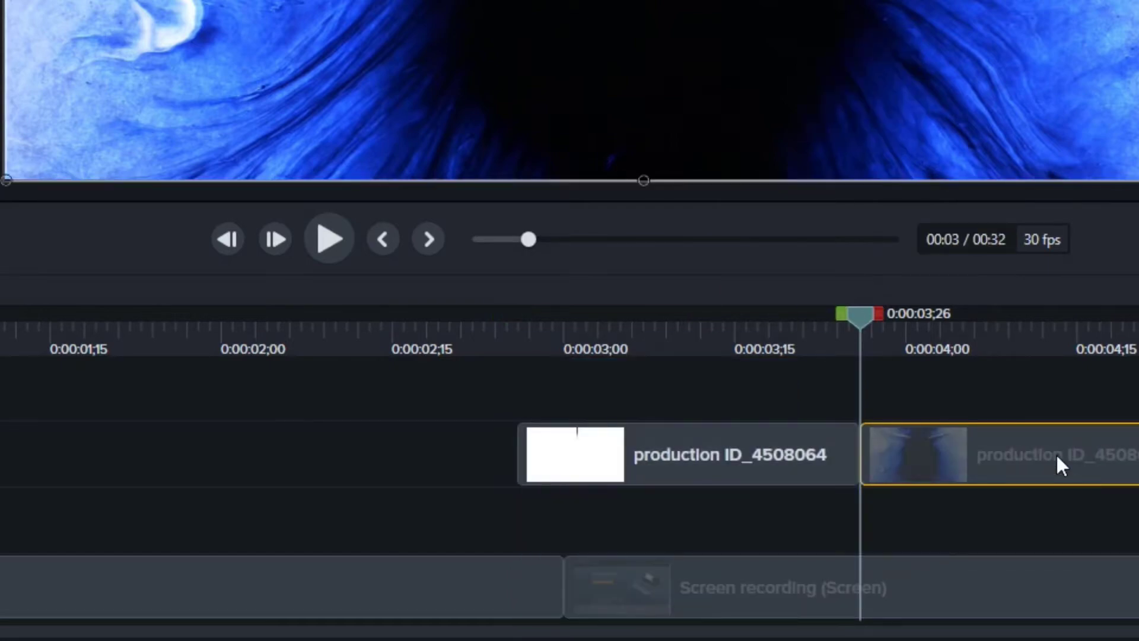
key(Delete)
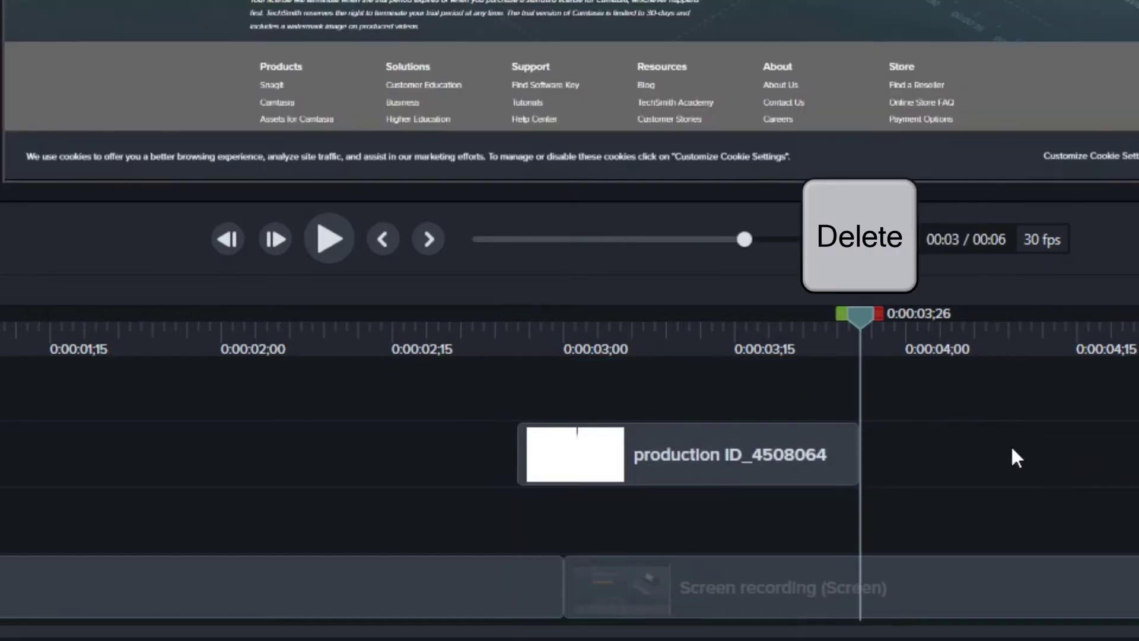
Step: Move the ink clip on Track 3 so it ends with the first screen recording at 0:00:03;00
drag(640, 353, 569, 345)
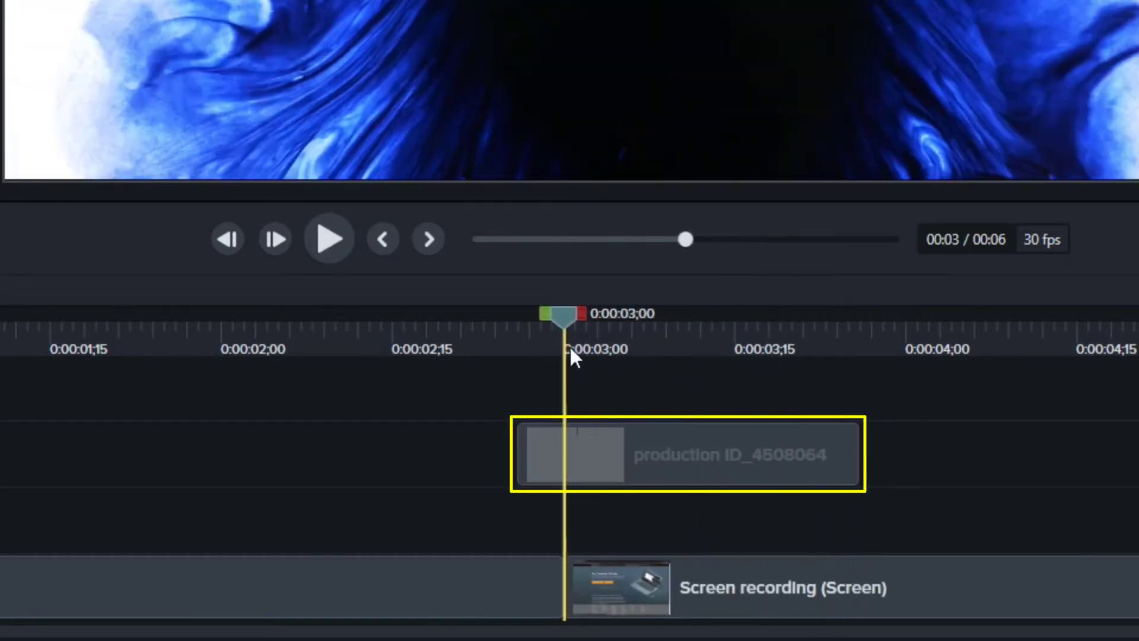
drag(730, 452, 484, 449)
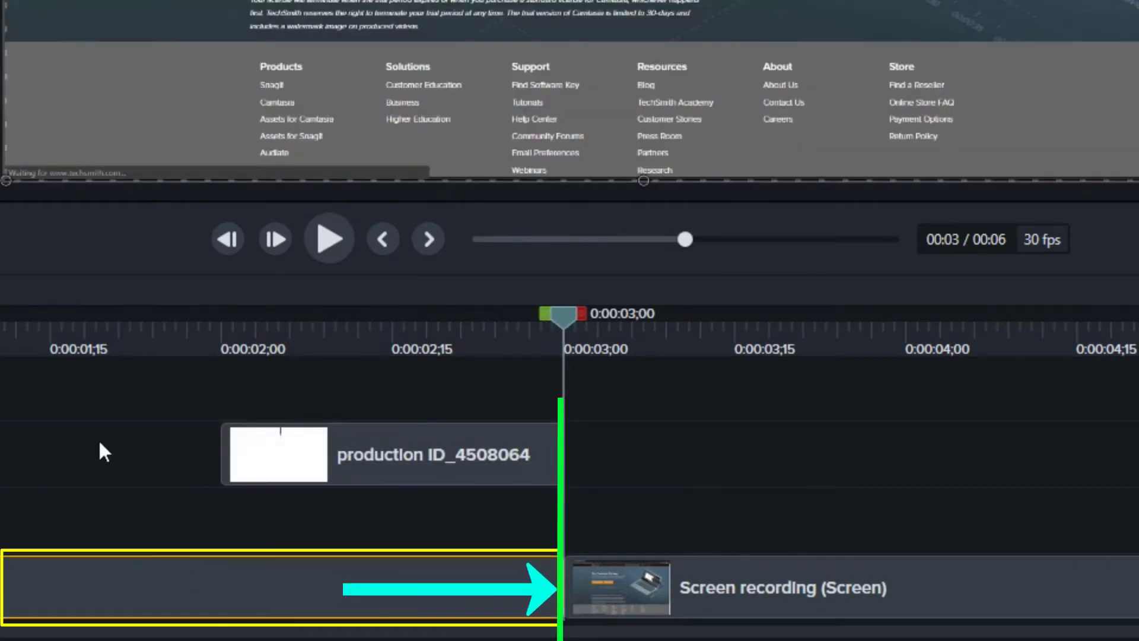
click(89, 327)
drag(87, 327, 401, 332)
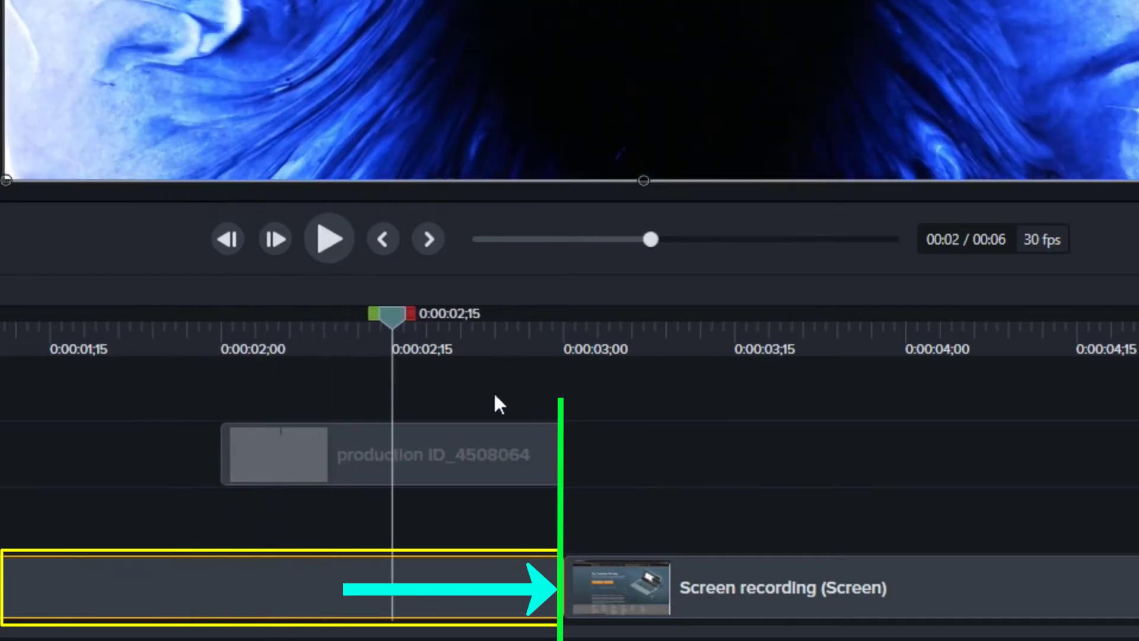
click(541, 333)
drag(541, 332, 12, 356)
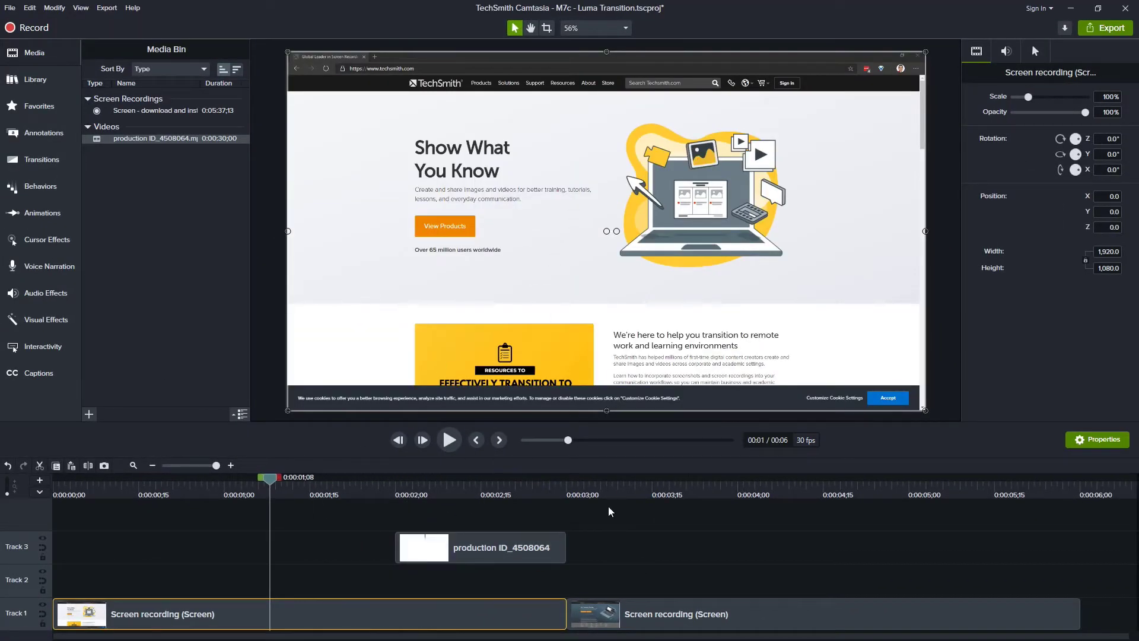
Step: Move the second screen recording to Track 2, aligning its start with the ink clip at 0:00:02;00
drag(593, 493, 658, 492)
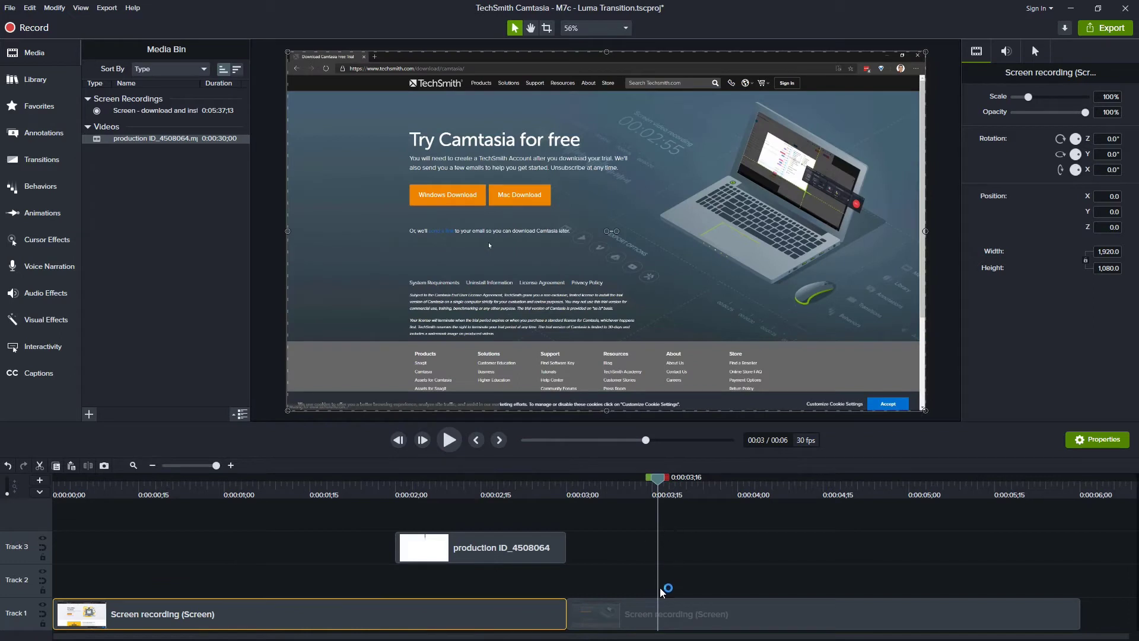
drag(650, 617, 527, 575)
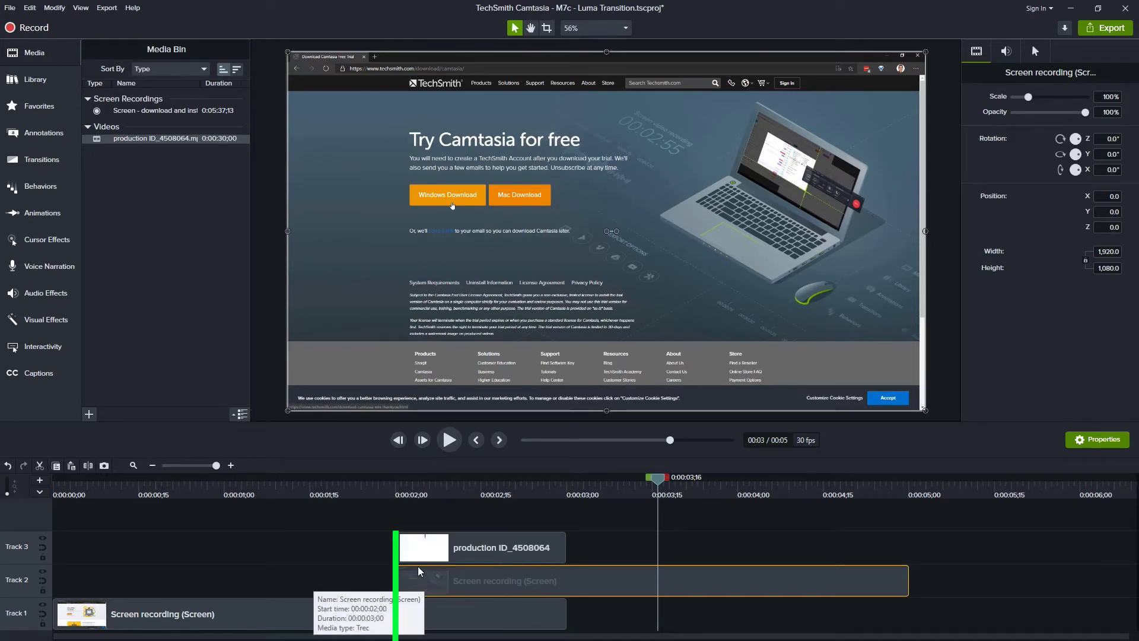
click(421, 541)
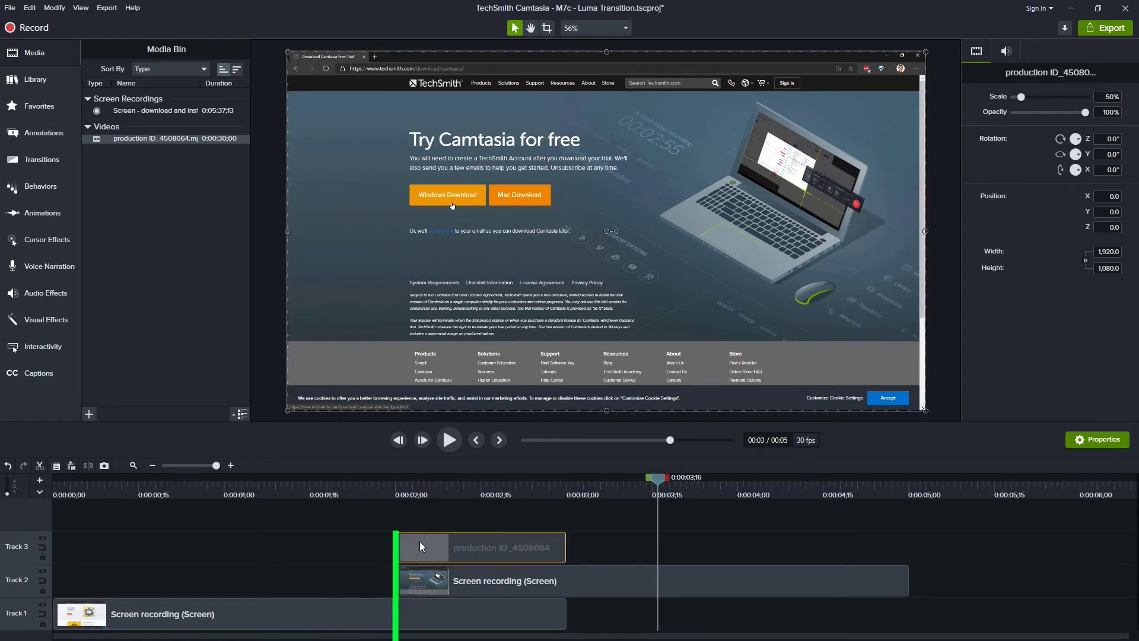
Step: Try the Luminosity track matte mode on Track 3 and check the start of the transition
mouse_move(445, 487)
mouse_down()
mouse_move(379, 493)
mouse_move(564, 489)
mouse_up()
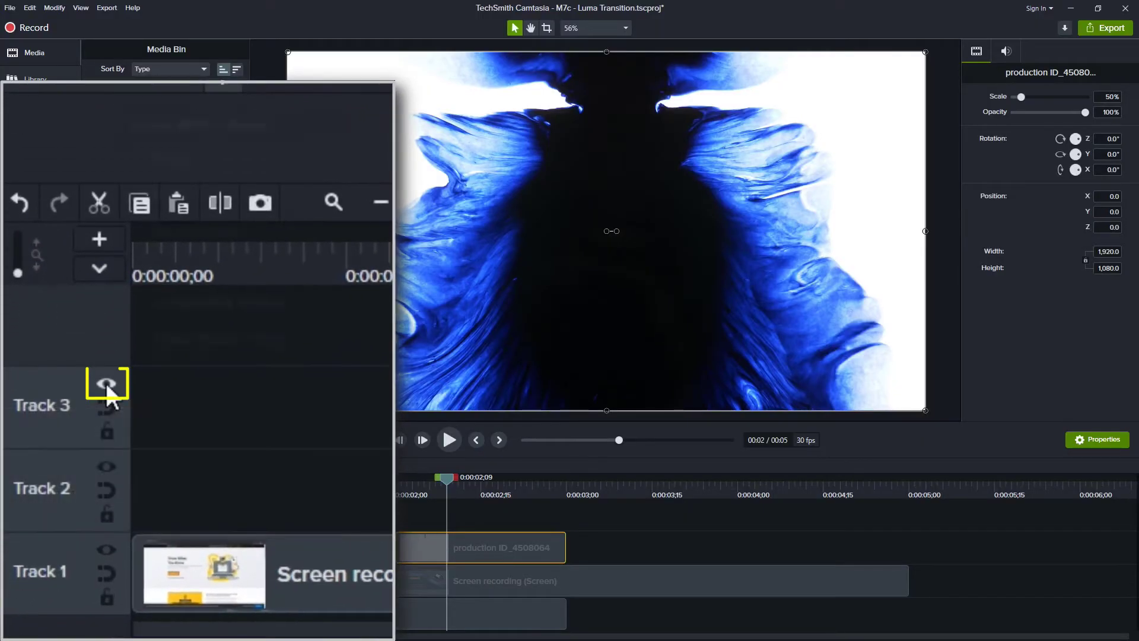
click(106, 384)
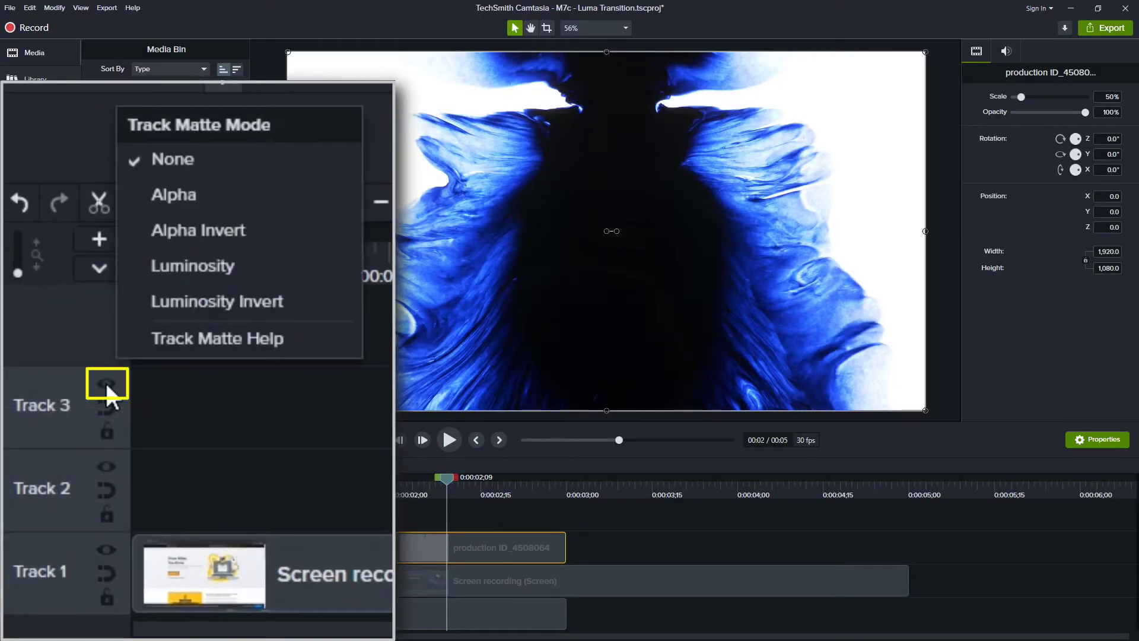
click(279, 263)
click(415, 485)
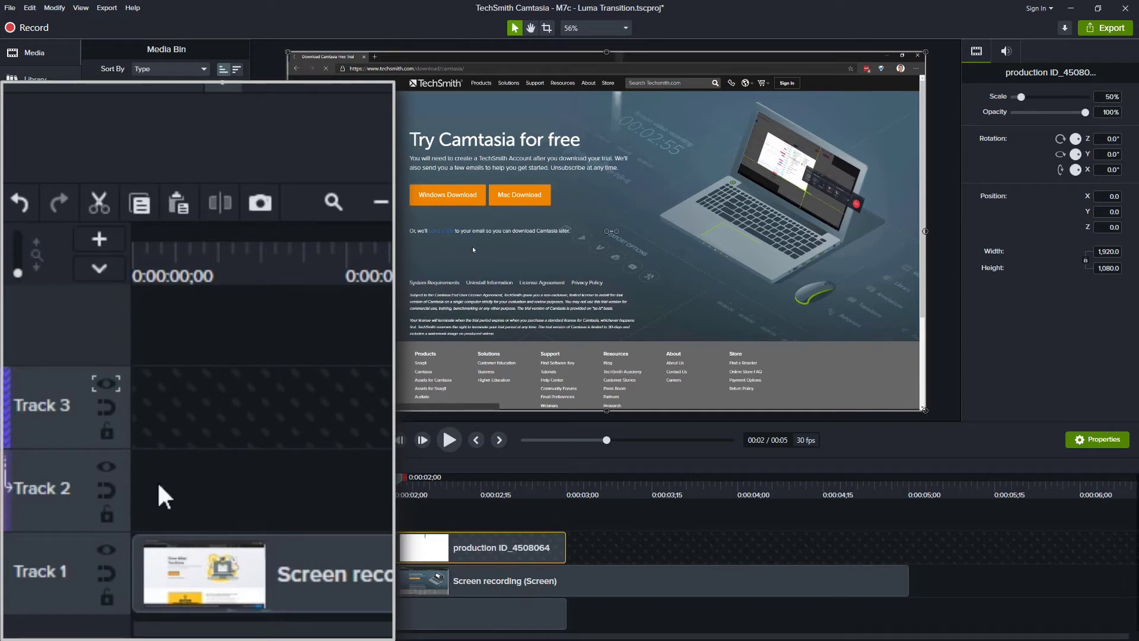
Step: Set the track matte mode of Track 3 to Luminosity Invert
click(108, 385)
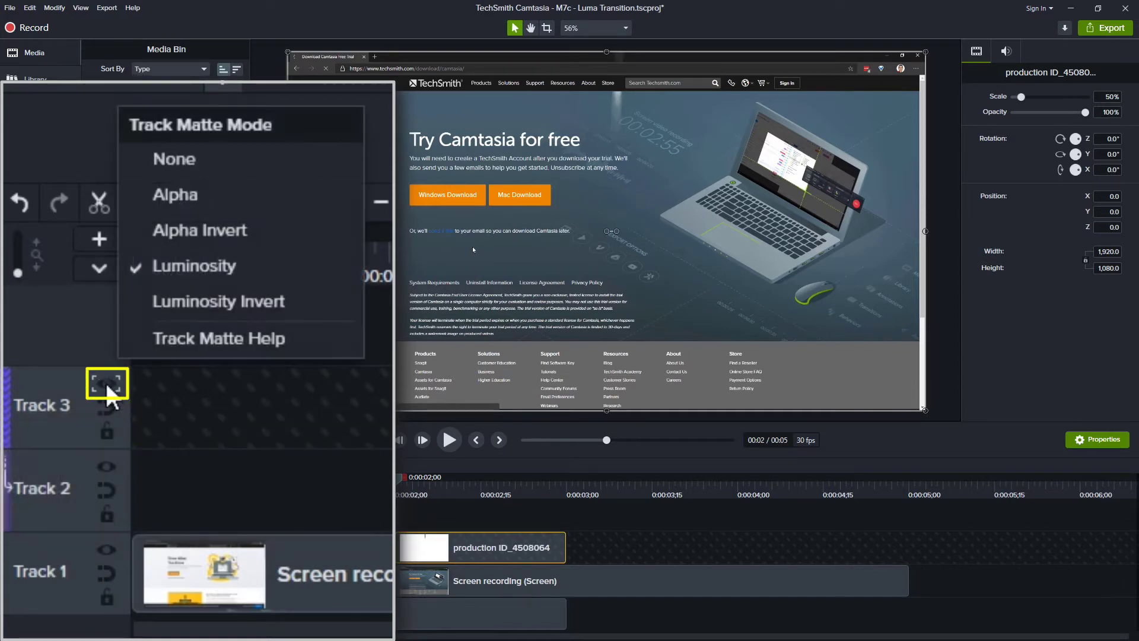
click(309, 305)
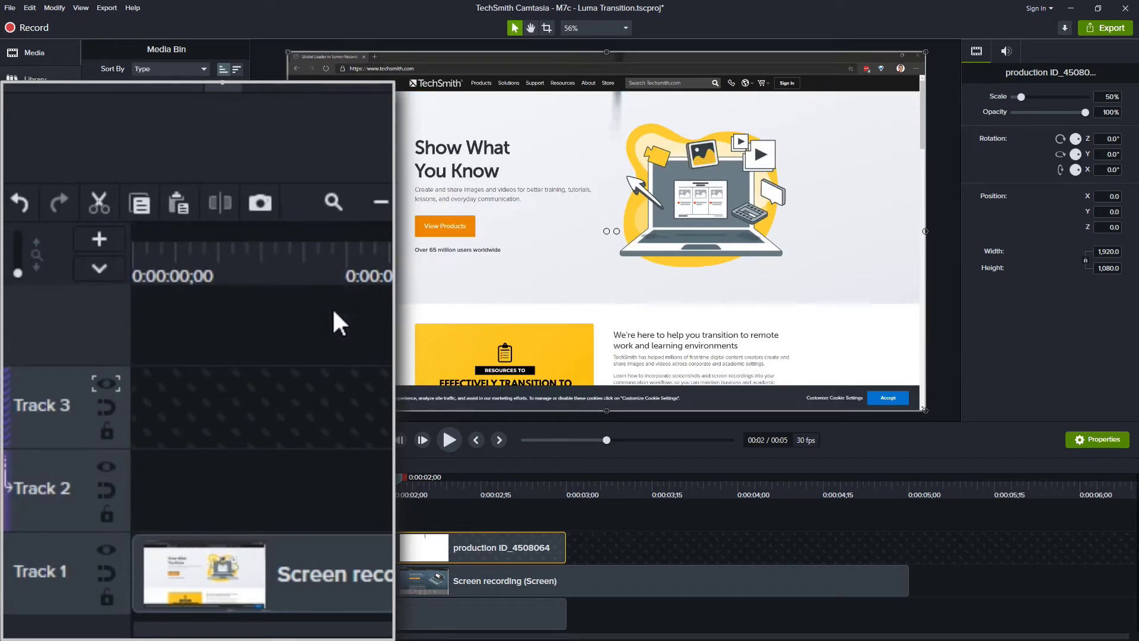
Step: Examine the ink transition frame by frame from 0:00:01;27 to the ink clip's last frame at 0:00:02;29
click(377, 491)
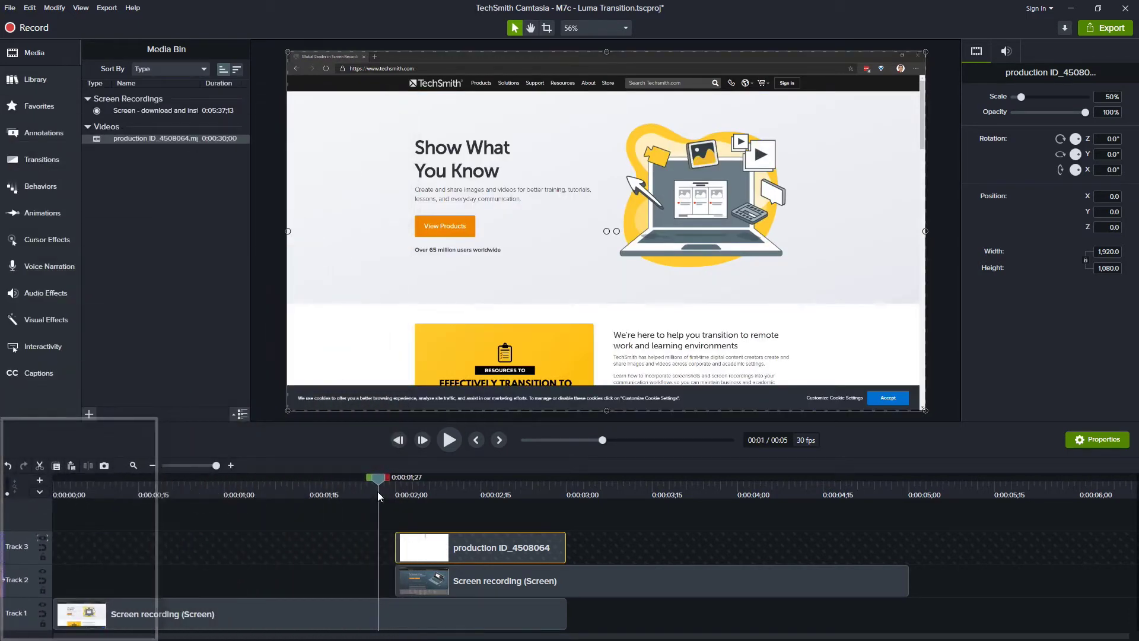
key(period)
key(period)
key(period)
key(period)
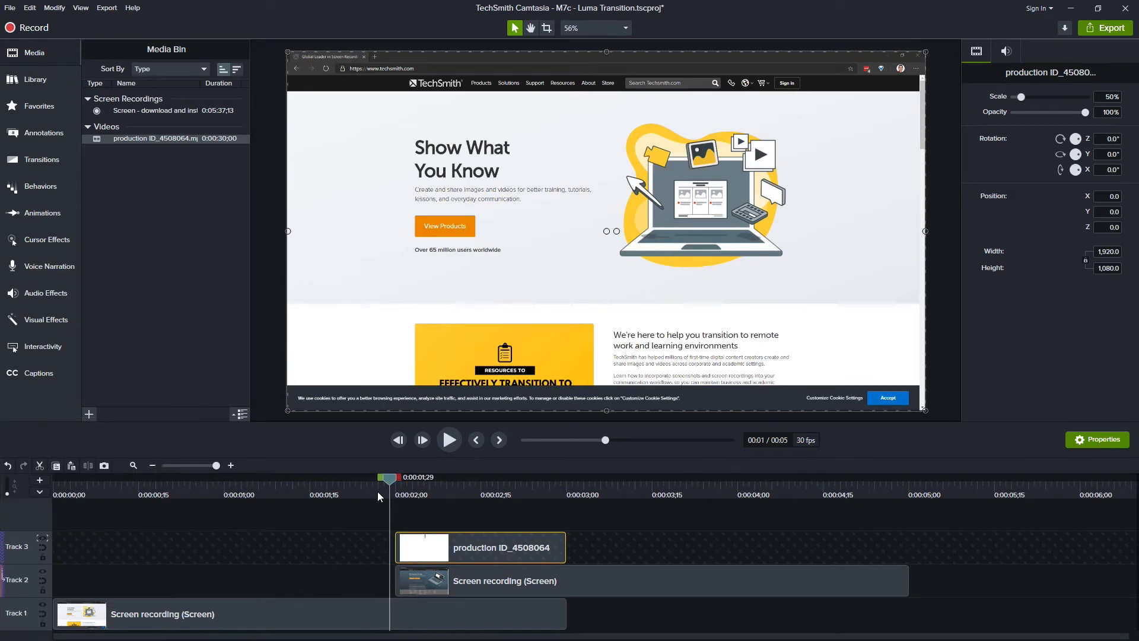
key(period)
key(period)
key(period)
key(period)
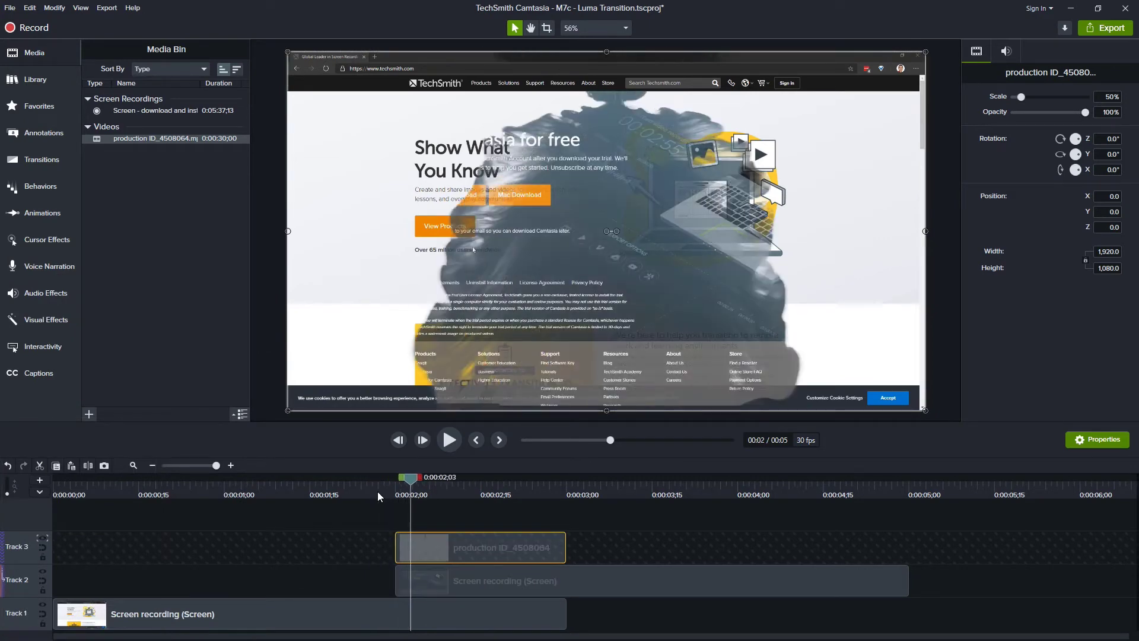
key(period)
key(period)
key(period)
key(period)
key(period)
key(period)
key(period)
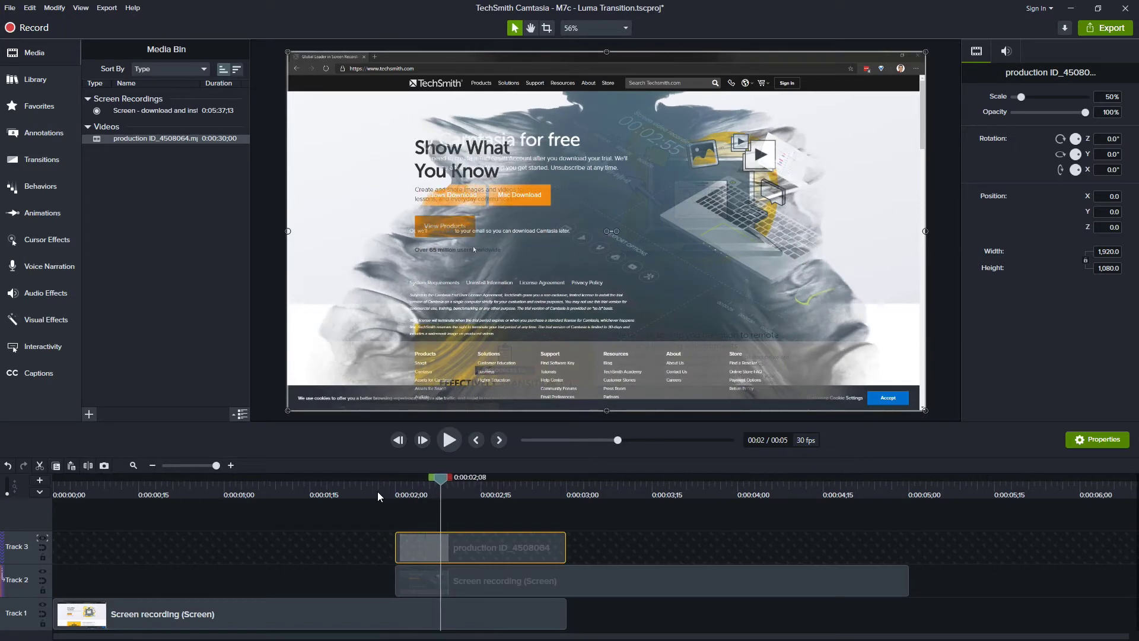
key(period)
key(period)
key(period)
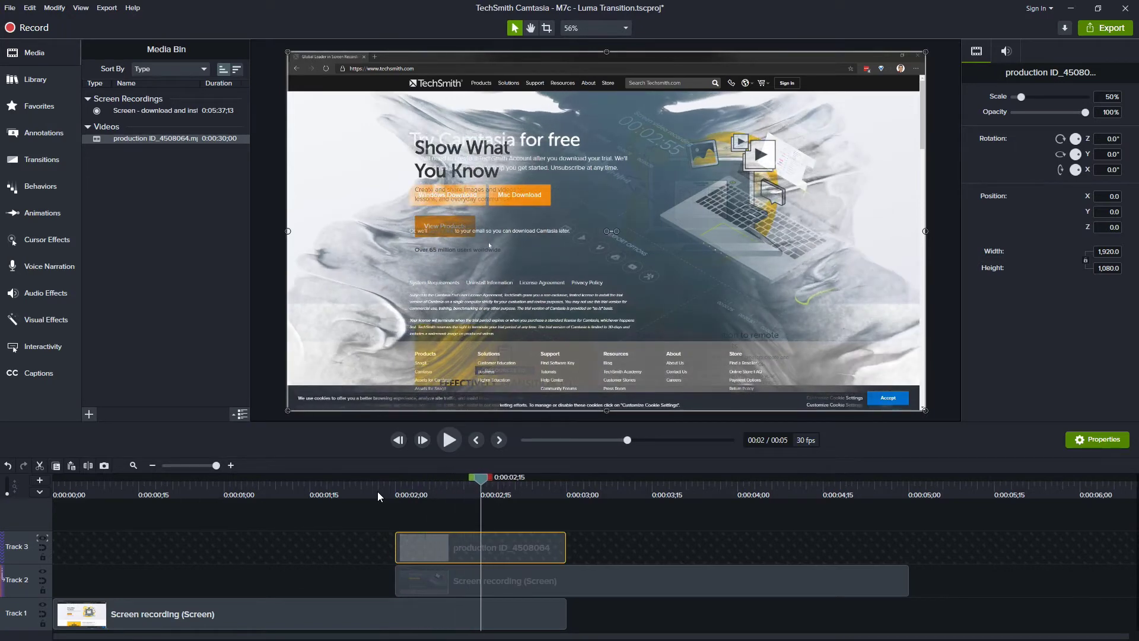
drag(539, 488, 563, 491)
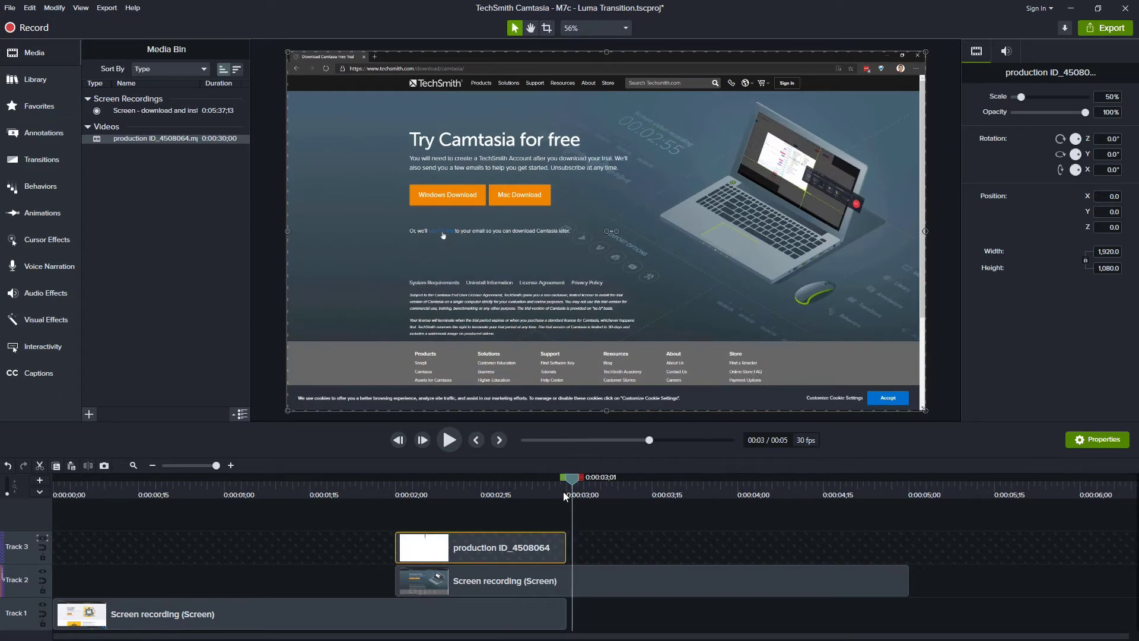
key(comma)
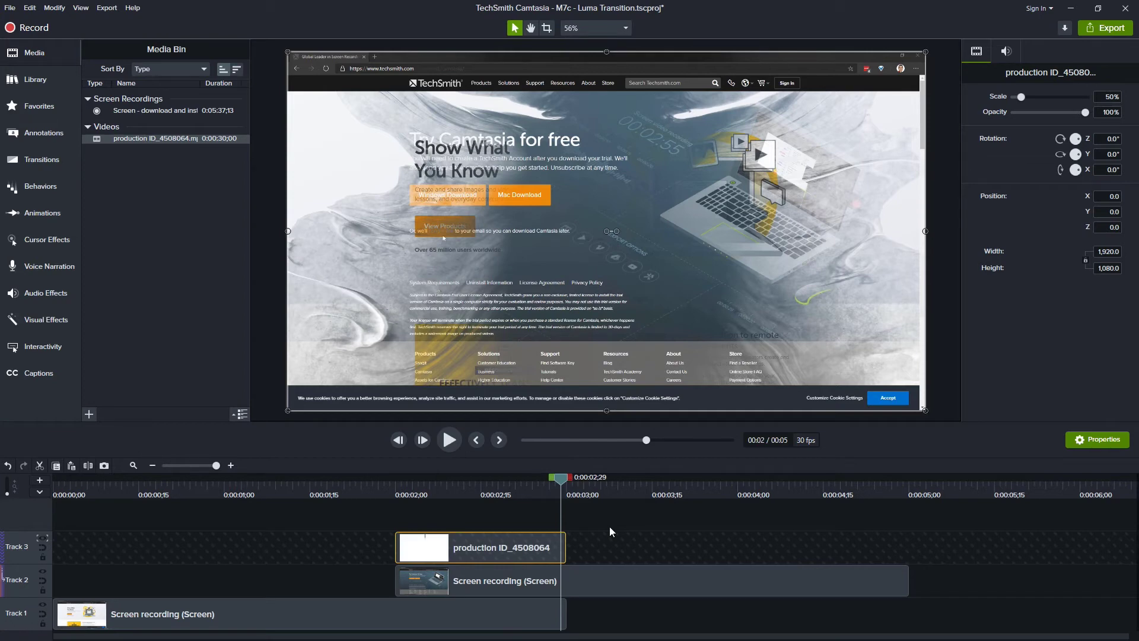
Step: Add a custom animation to the Track 3 ink clip, spanning from 0:00:02;15 to the clip's end
key(shift+a)
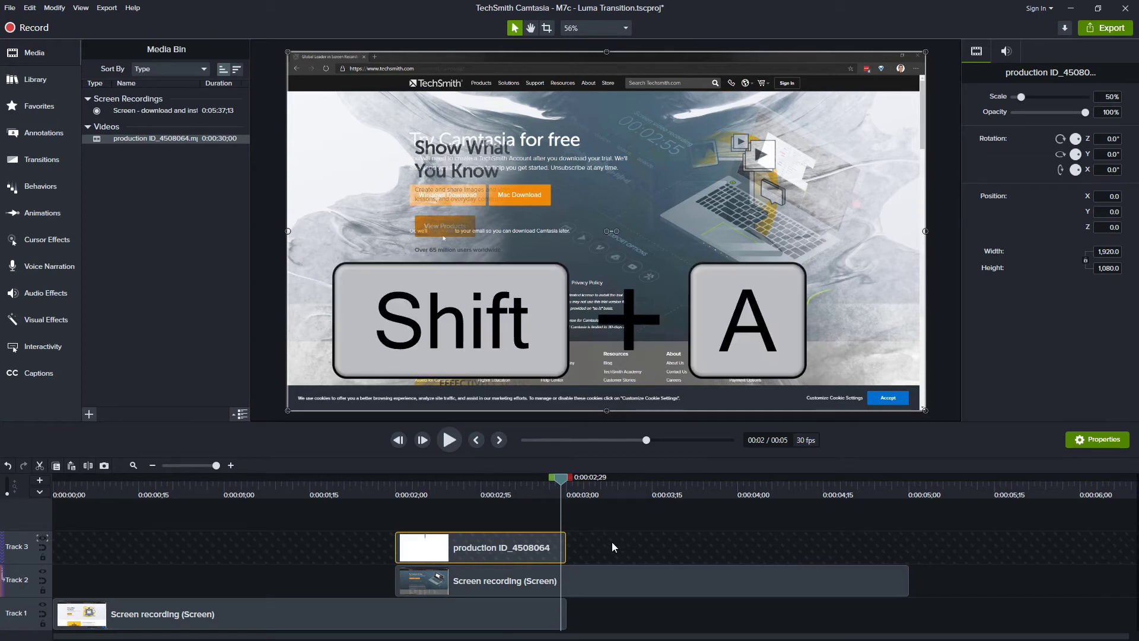
drag(560, 547, 566, 548)
drag(396, 547, 481, 548)
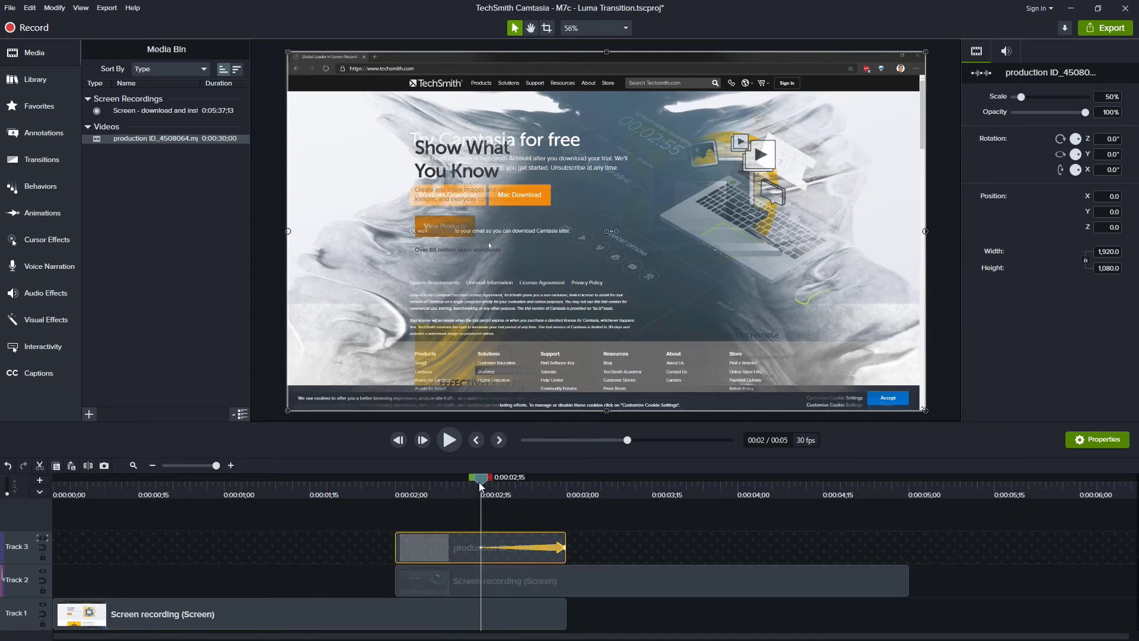
Step: Set the Track 3 ink clip's opacity to 0% at the end of its animation, at 0:00:02;29
drag(481, 487, 551, 549)
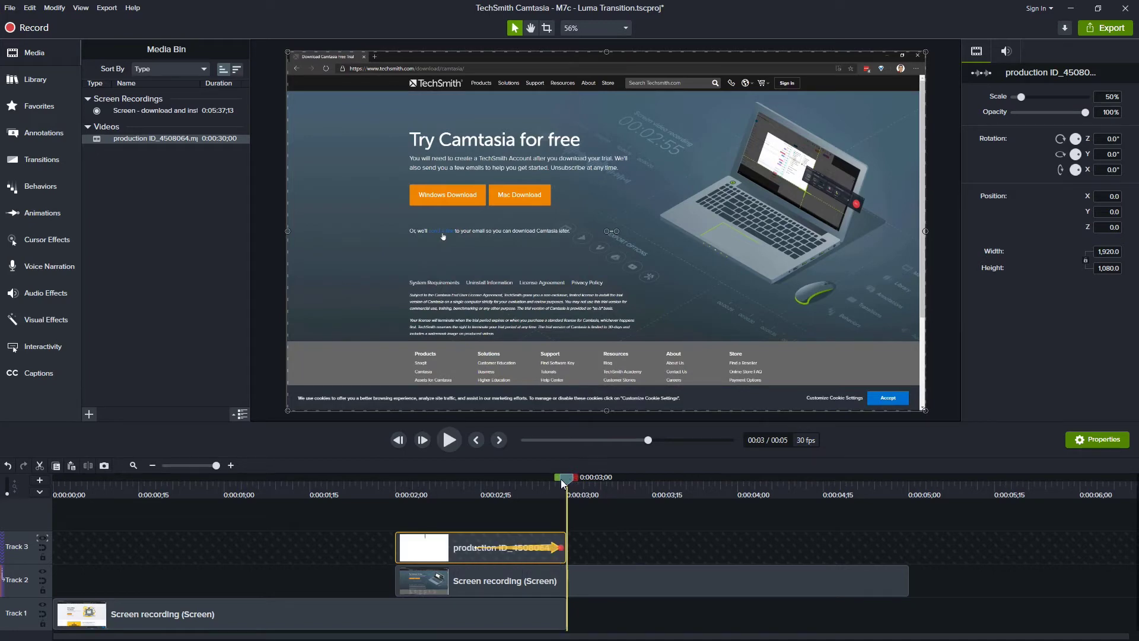
drag(563, 483, 561, 483)
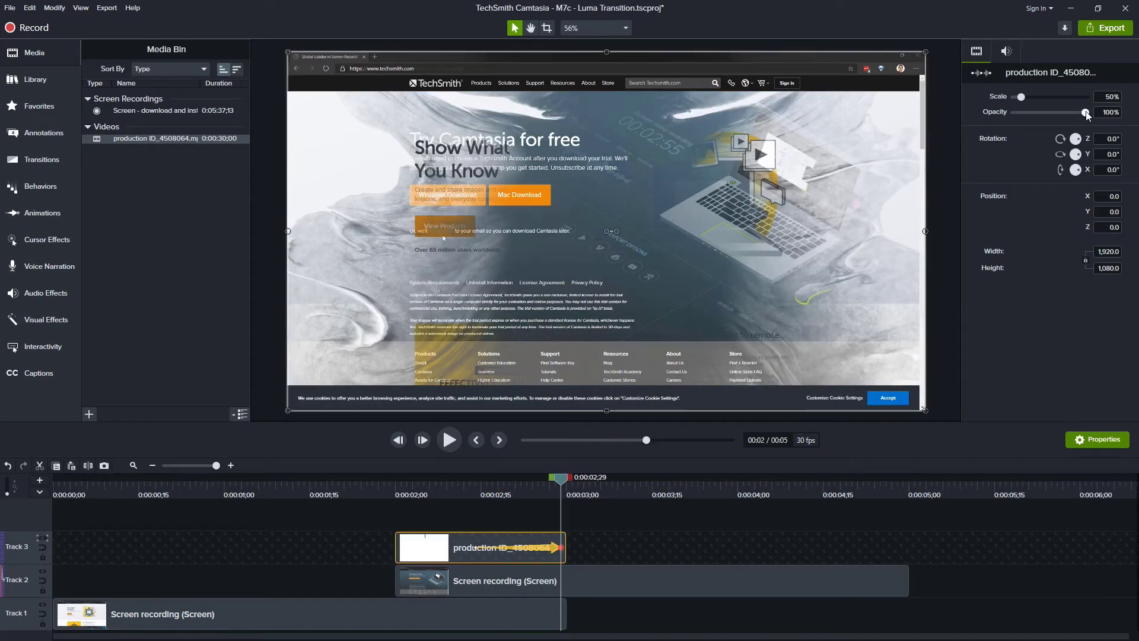
drag(1086, 112, 1004, 111)
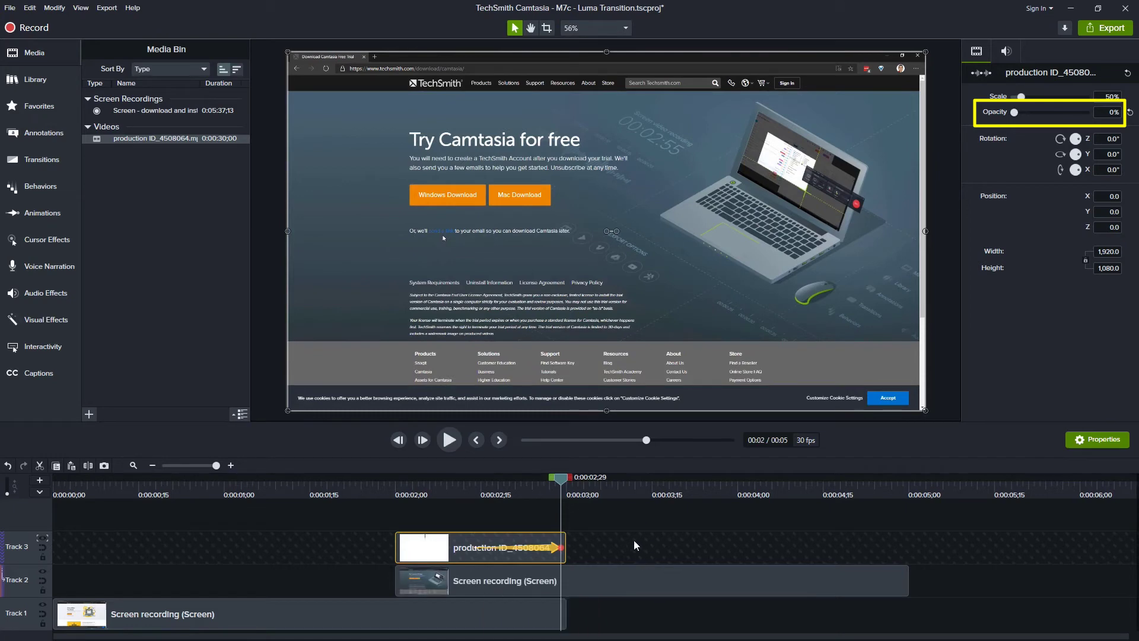
Step: Scrub and play through the ink transition from before 0:00:02;00 to past 0:00:03;00 to check the fade-out
click(389, 491)
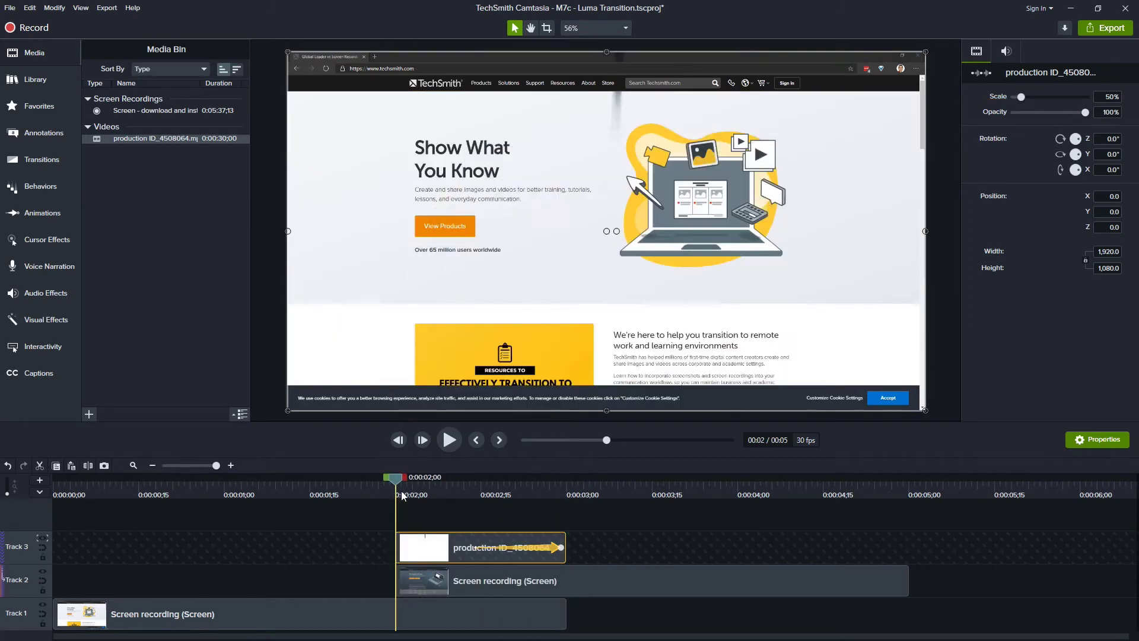
drag(401, 490, 583, 501)
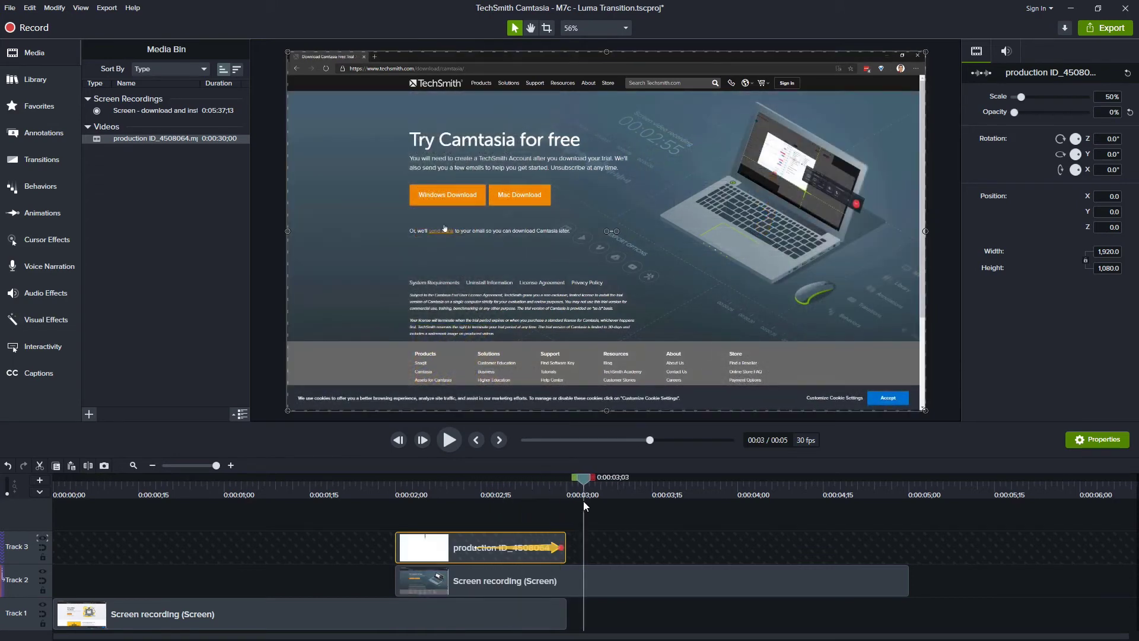
click(395, 490)
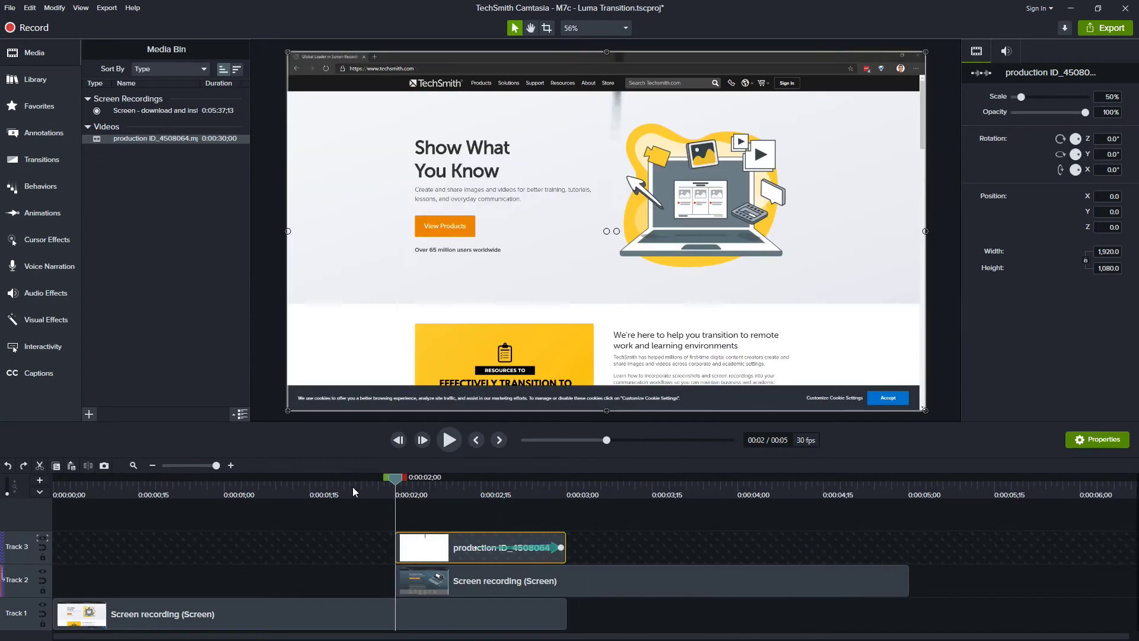
drag(359, 490, 315, 493)
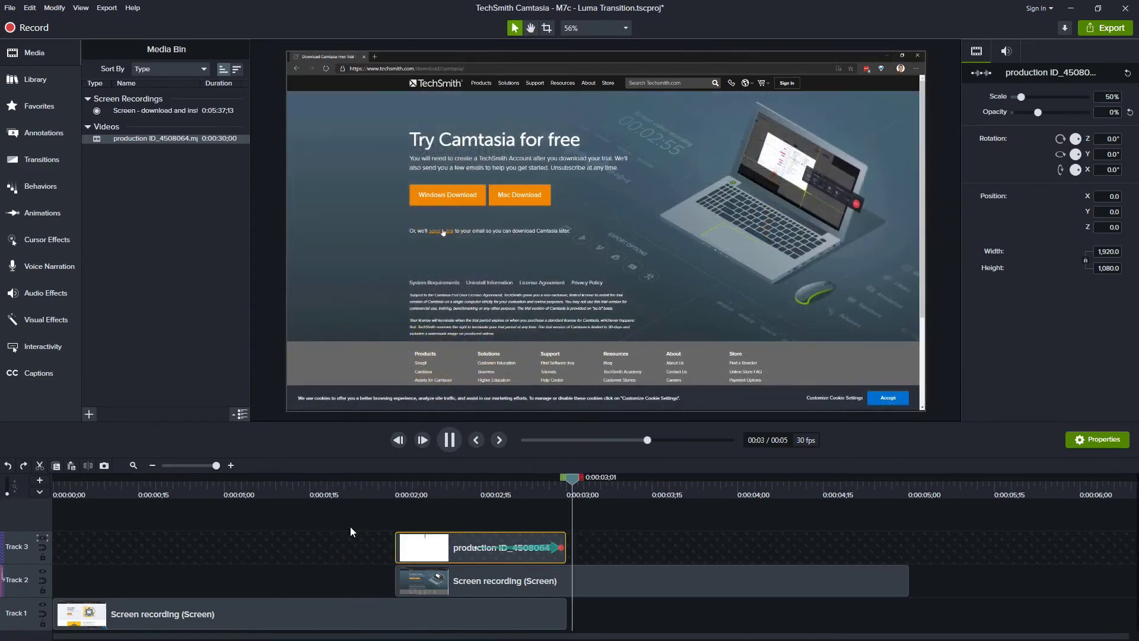
click(452, 493)
key(space)
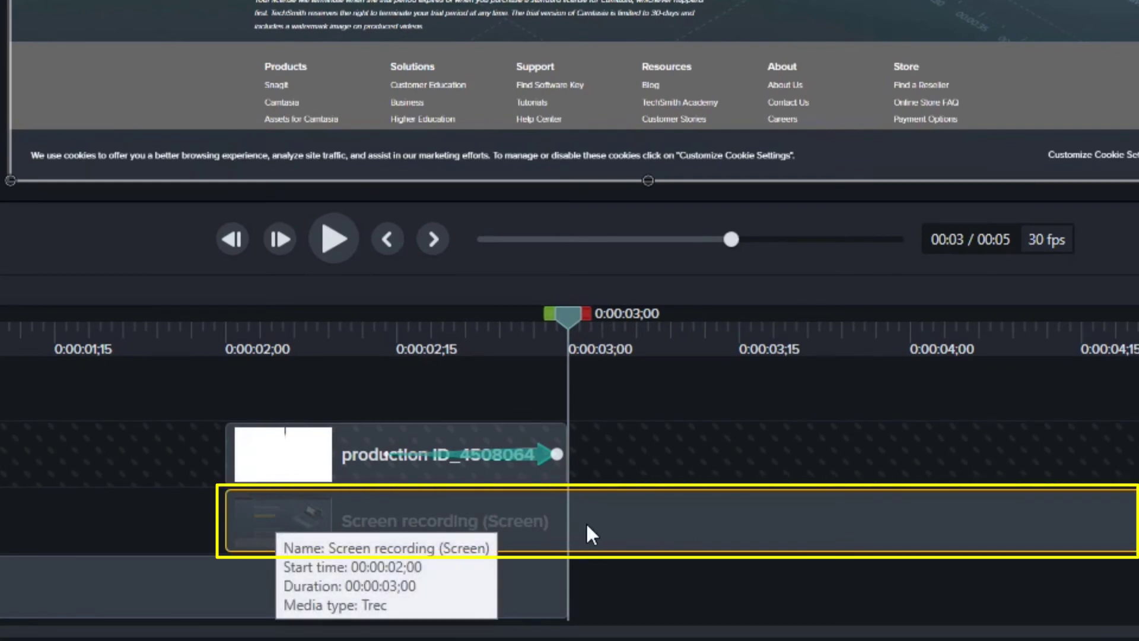
Step: Split the Track 2 screen recording at 0:00:03;00 and convert the part beneath the ink clip to a placeholder
key(s)
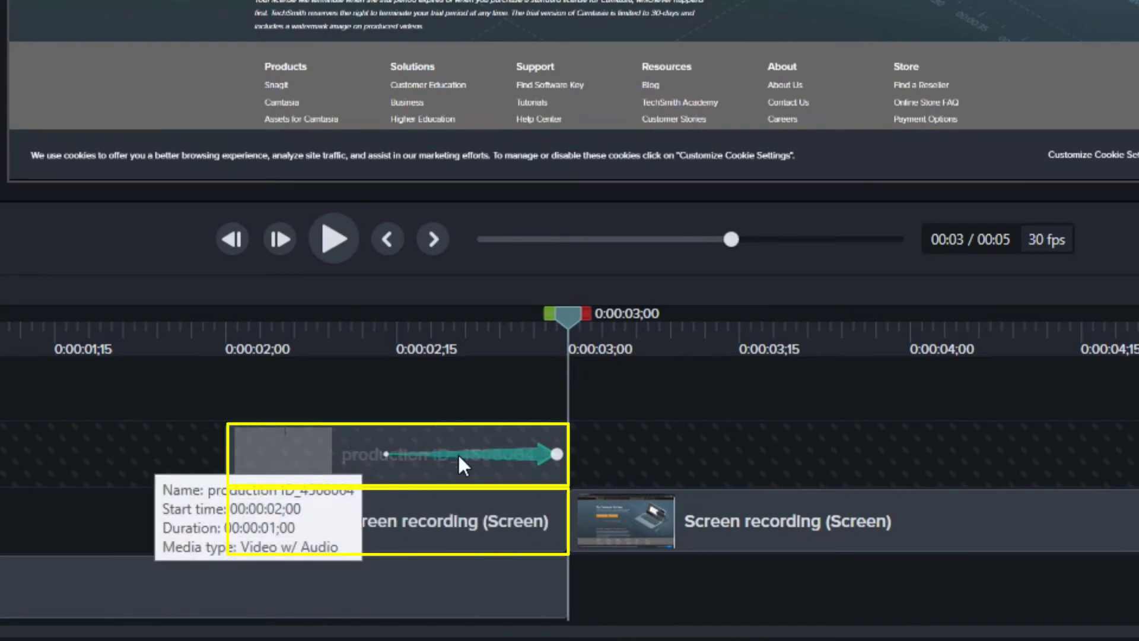
click(432, 521)
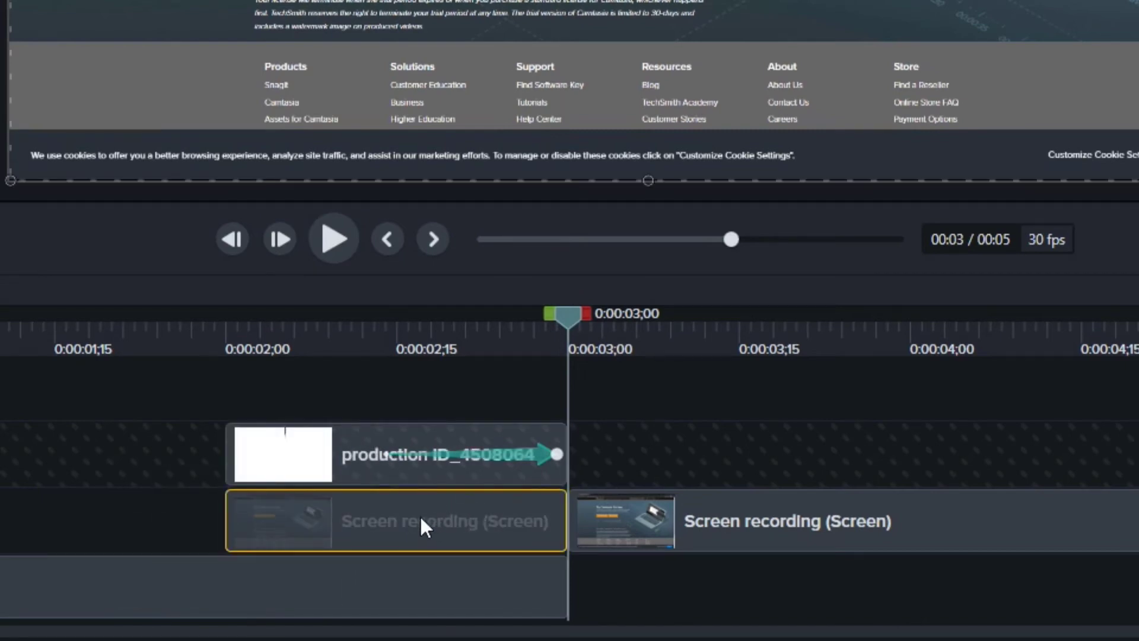
right_click(419, 514)
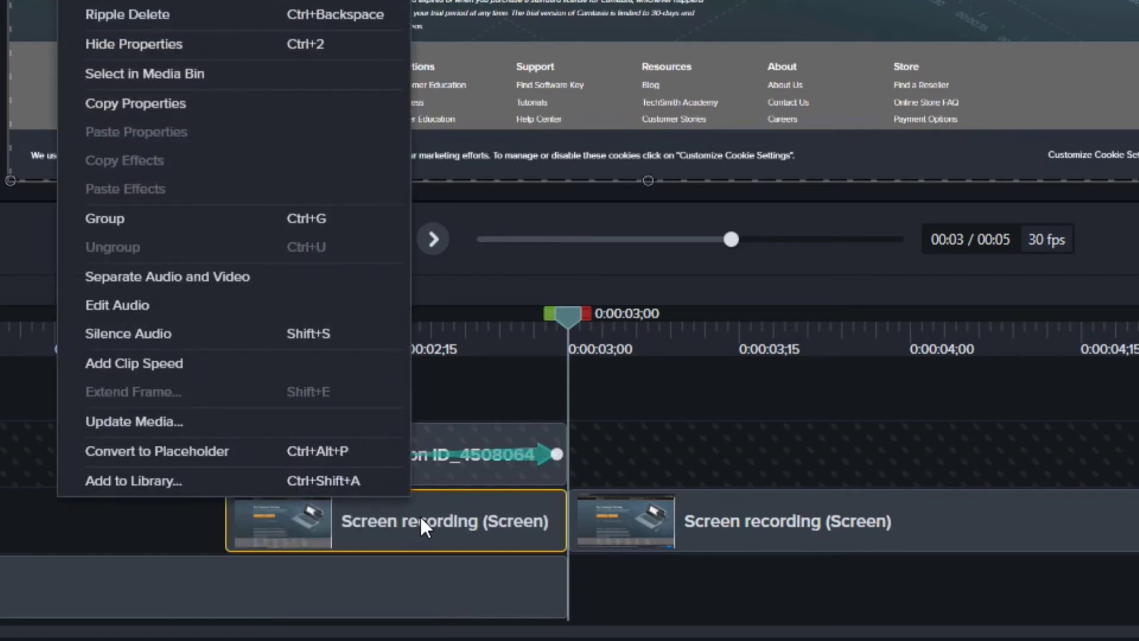
click(304, 450)
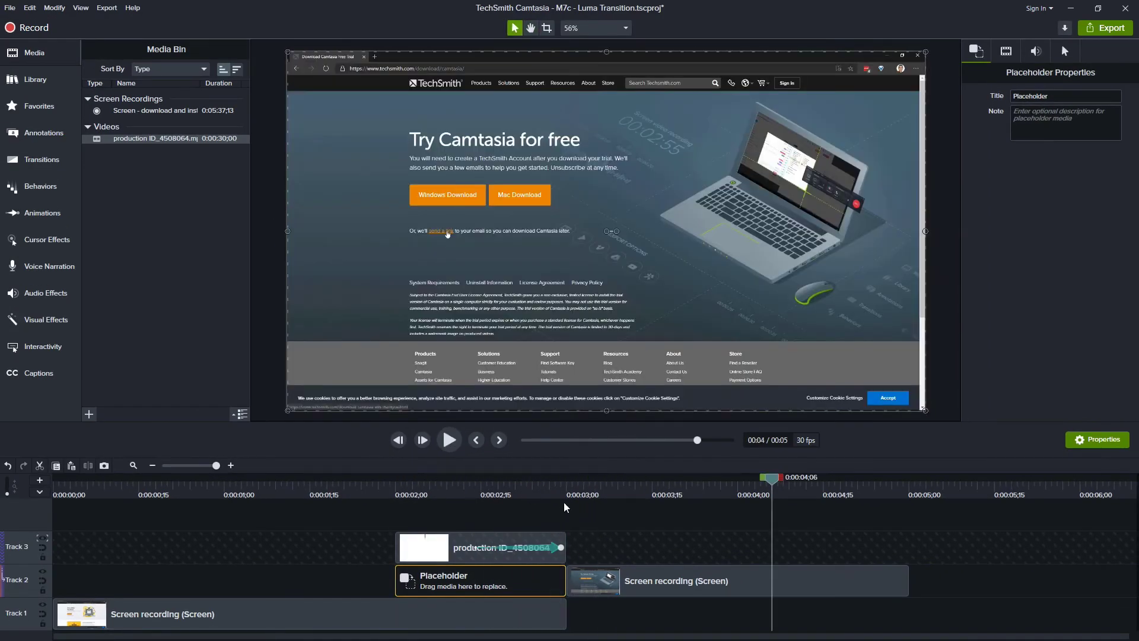
Step: Group the Track 3 ink clip with the Track 2 placeholder
drag(605, 490, 476, 490)
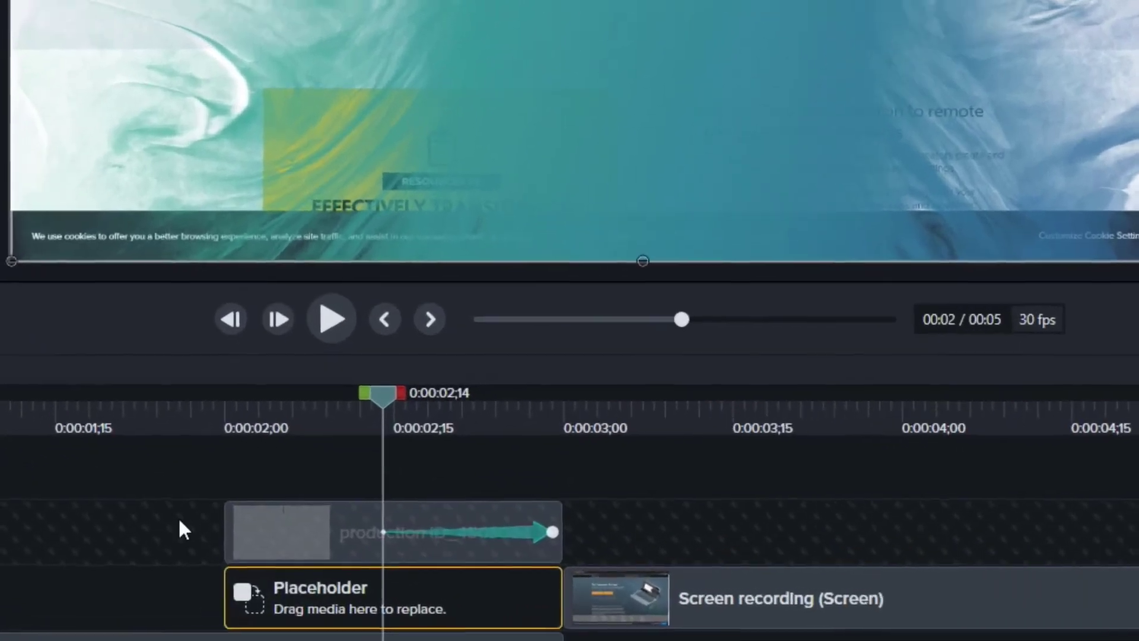
drag(179, 522, 283, 595)
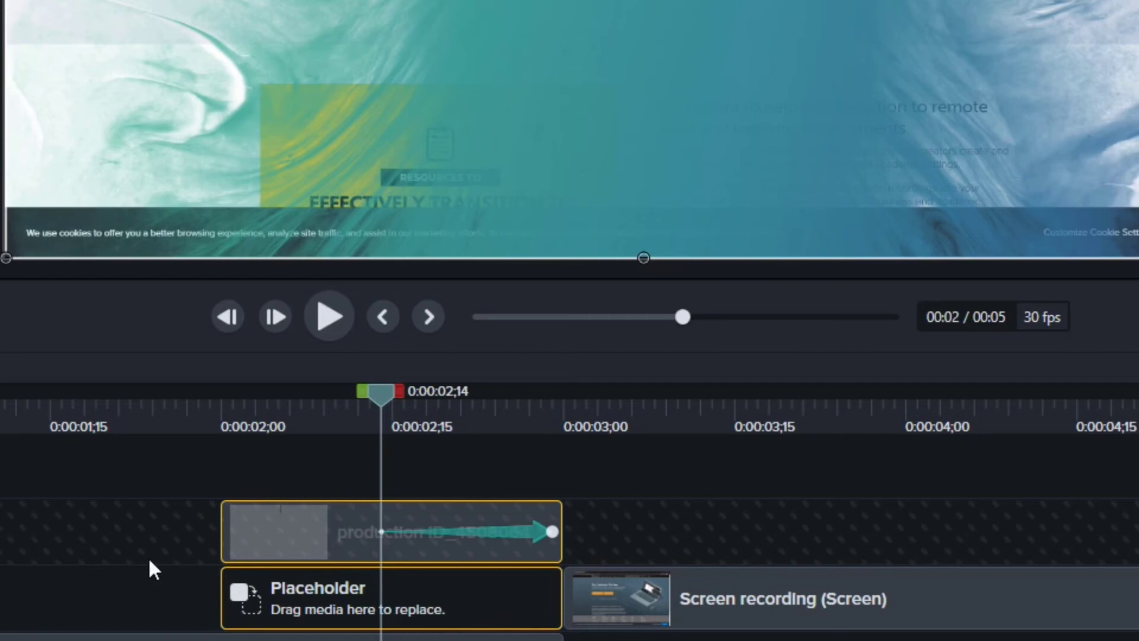
key(ctrl+g)
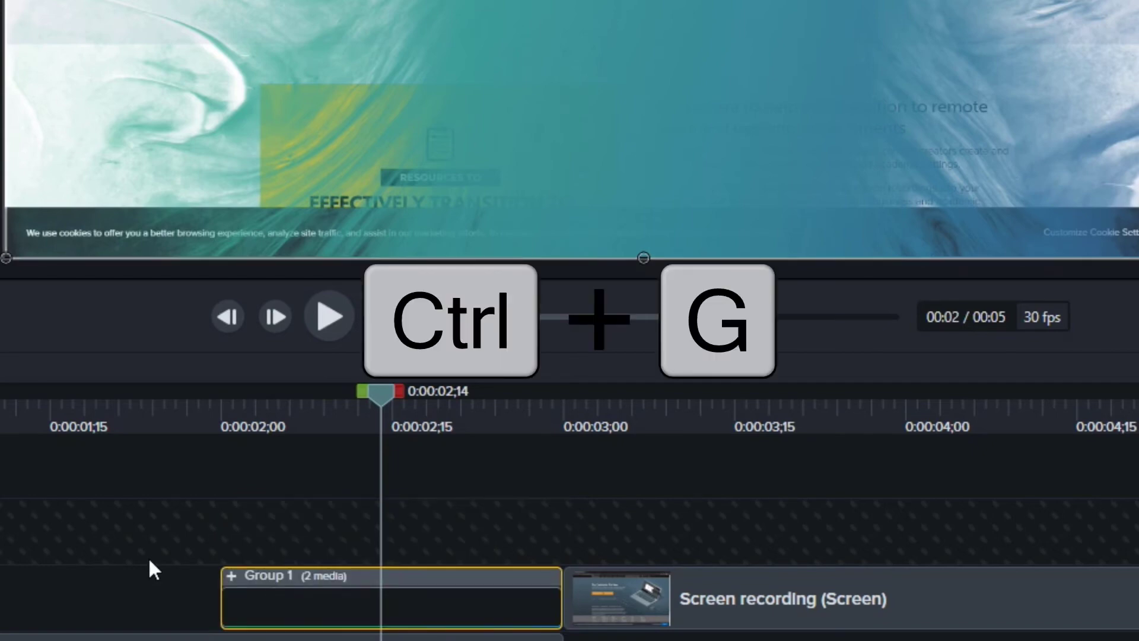
Step: Add the group to the Demo Library as "Ink Drop Transition", using the canvas size
right_click(396, 608)
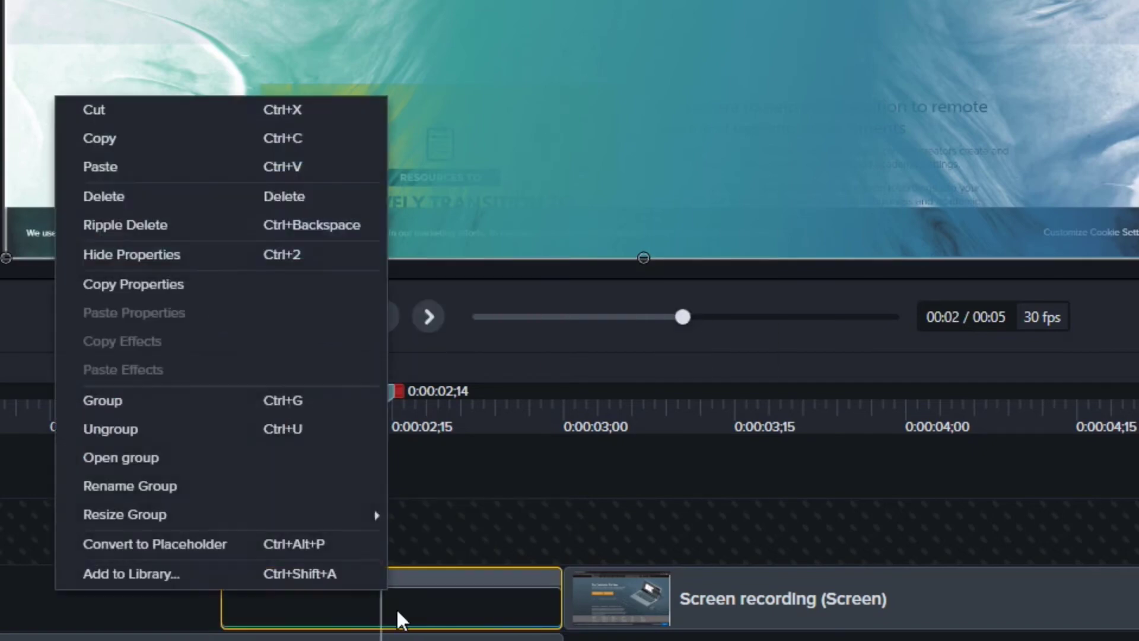
click(243, 578)
click(558, 56)
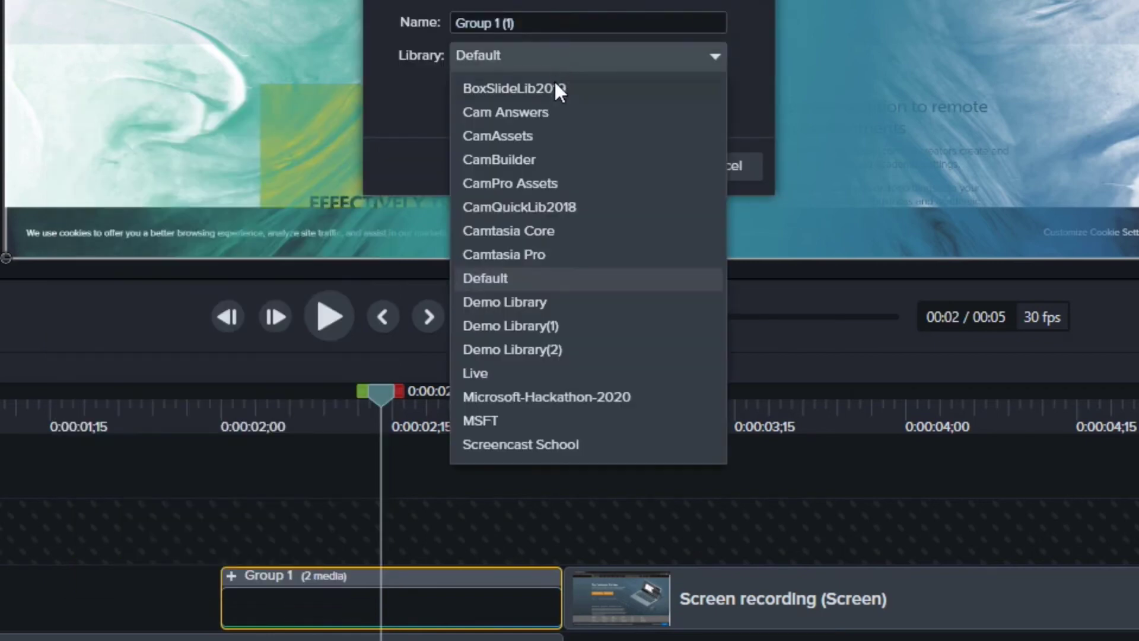
click(522, 302)
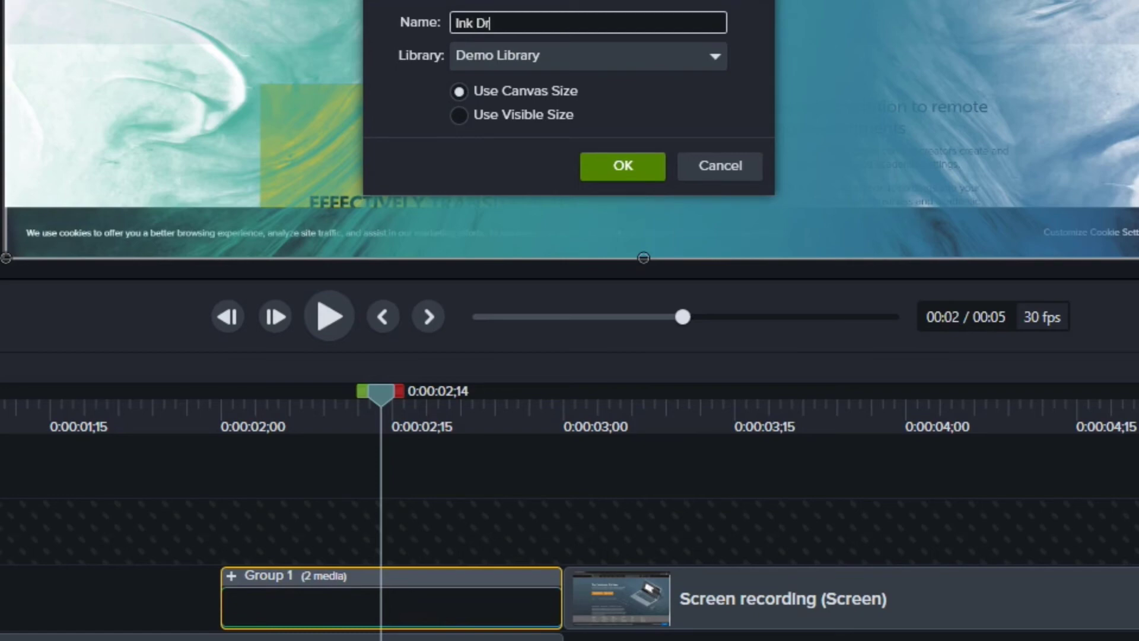
click(622, 167)
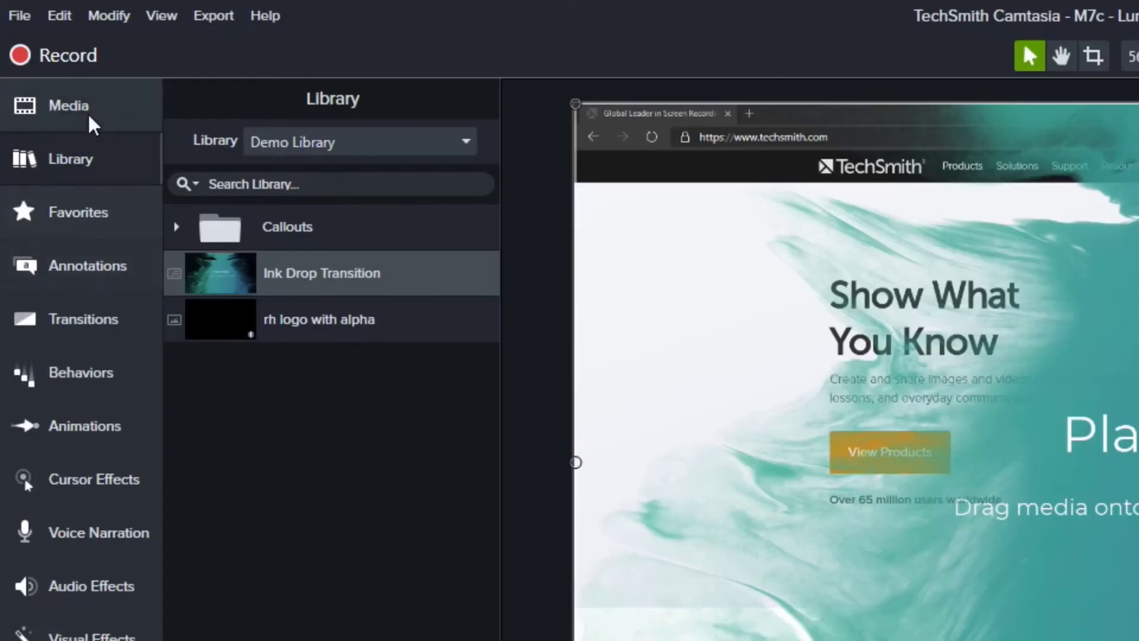
Step: Create a new project and place Screen draw and Product box from the CamPro Assets library one after the other on Track 1
click(21, 16)
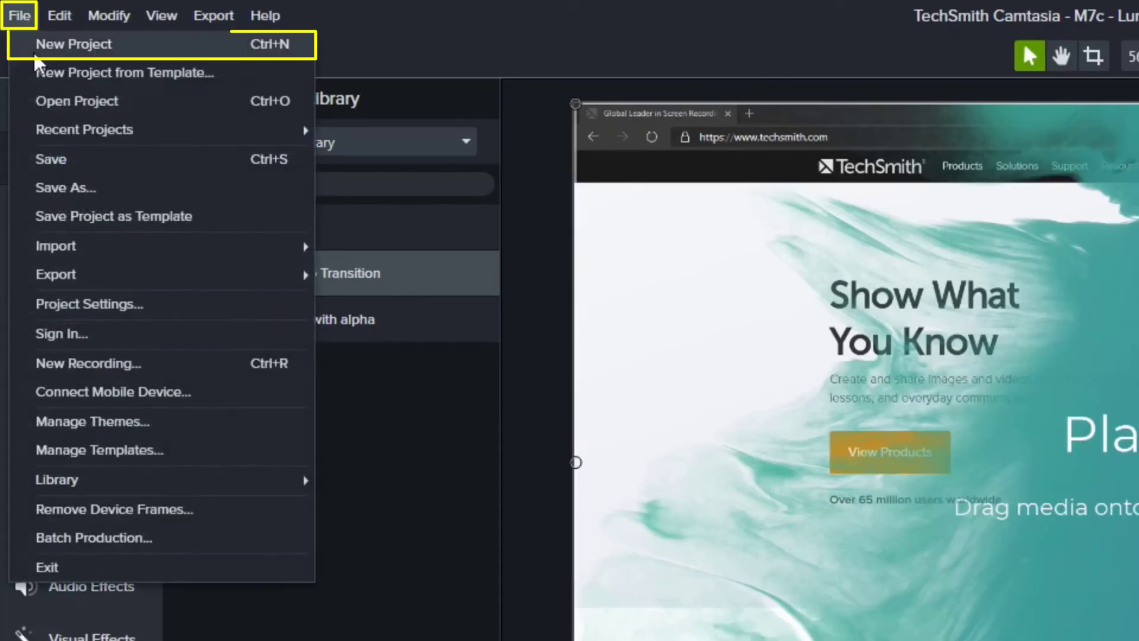
click(36, 53)
click(83, 172)
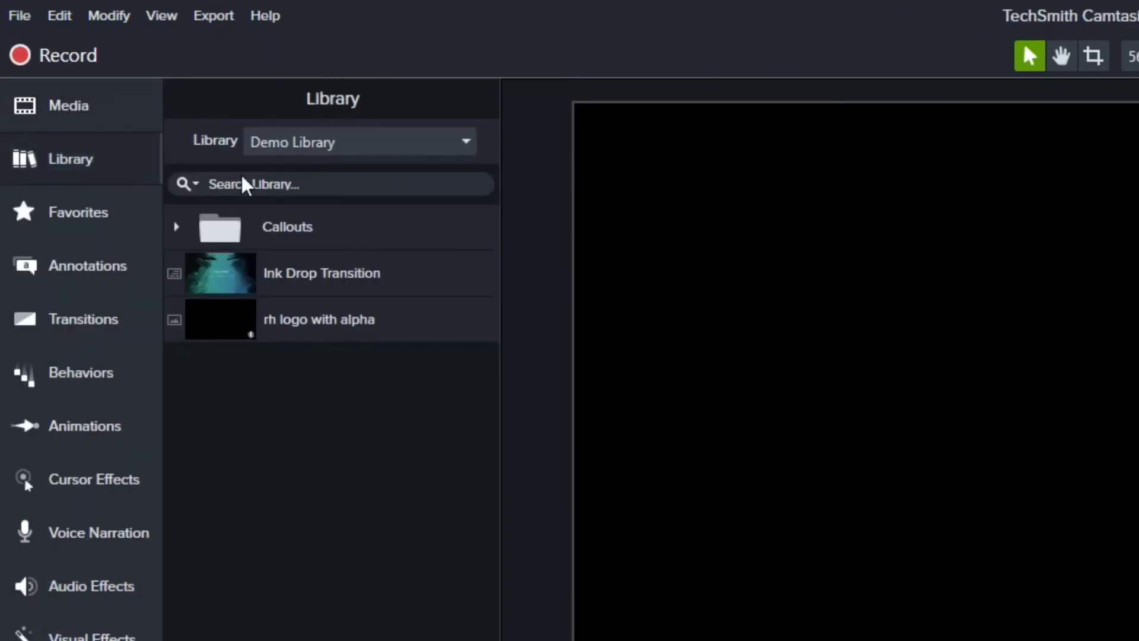
click(287, 144)
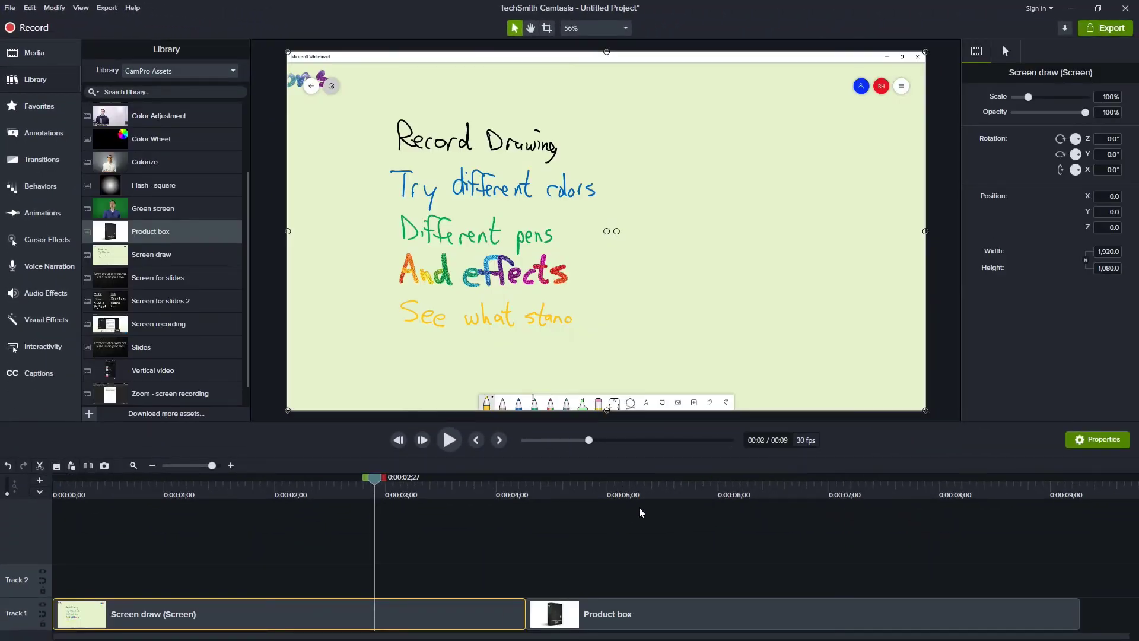
click(656, 492)
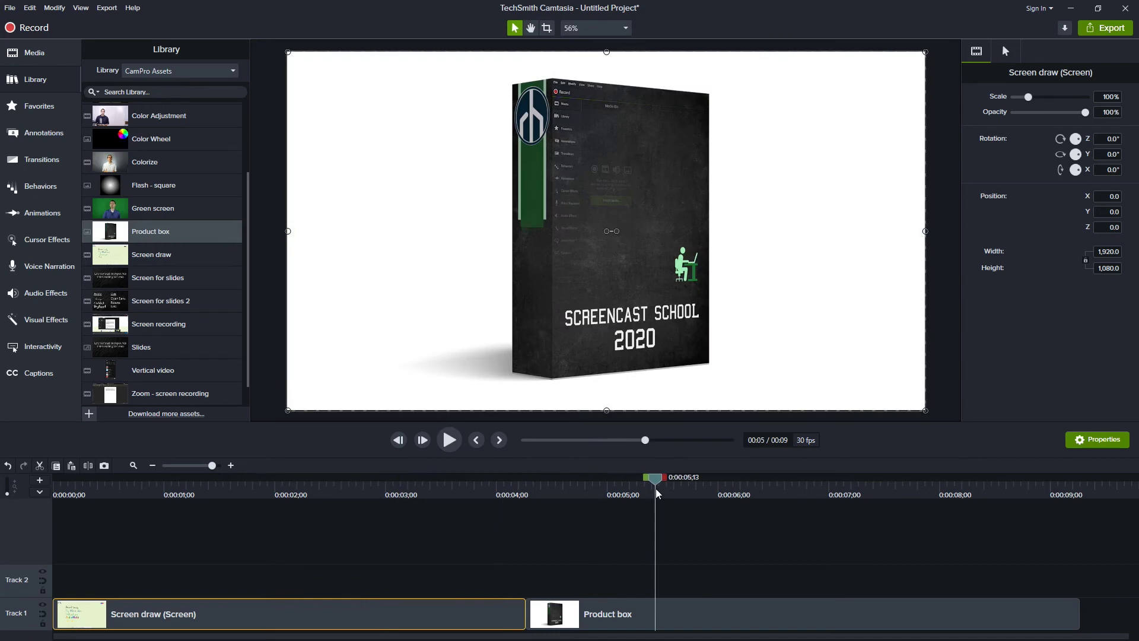
Step: Place Ink Drop Transition from the Demo Library on Track 3, ending where Screen draw ends, and keep the project at 30 FPS
click(166, 71)
click(170, 252)
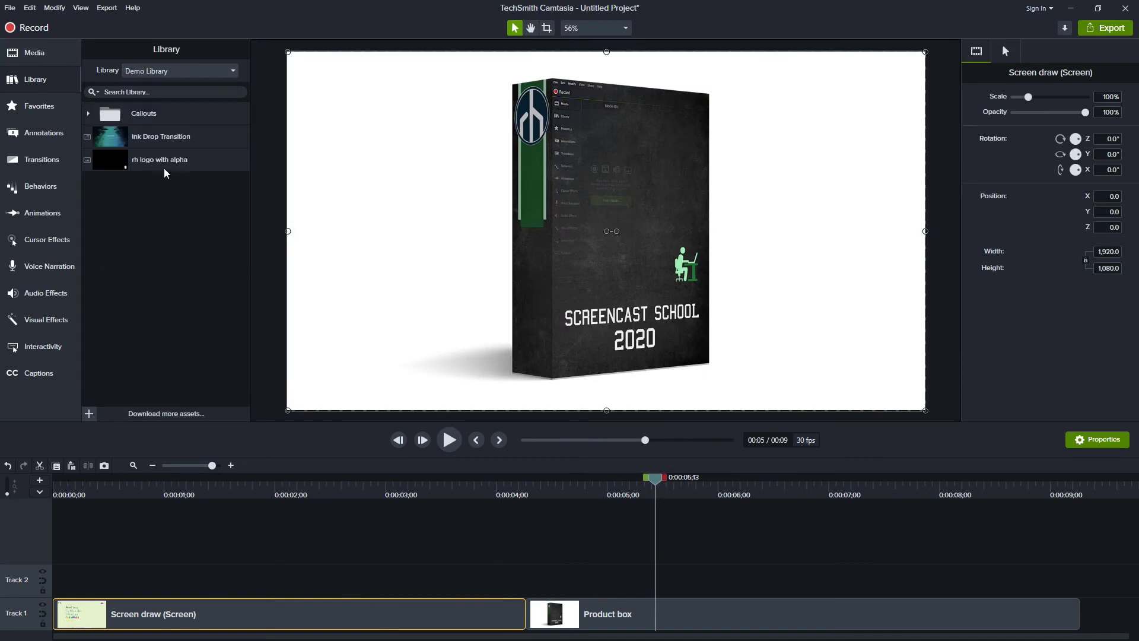
mouse_move(162, 142)
mouse_down()
mouse_move(440, 569)
mouse_move(407, 543)
mouse_up()
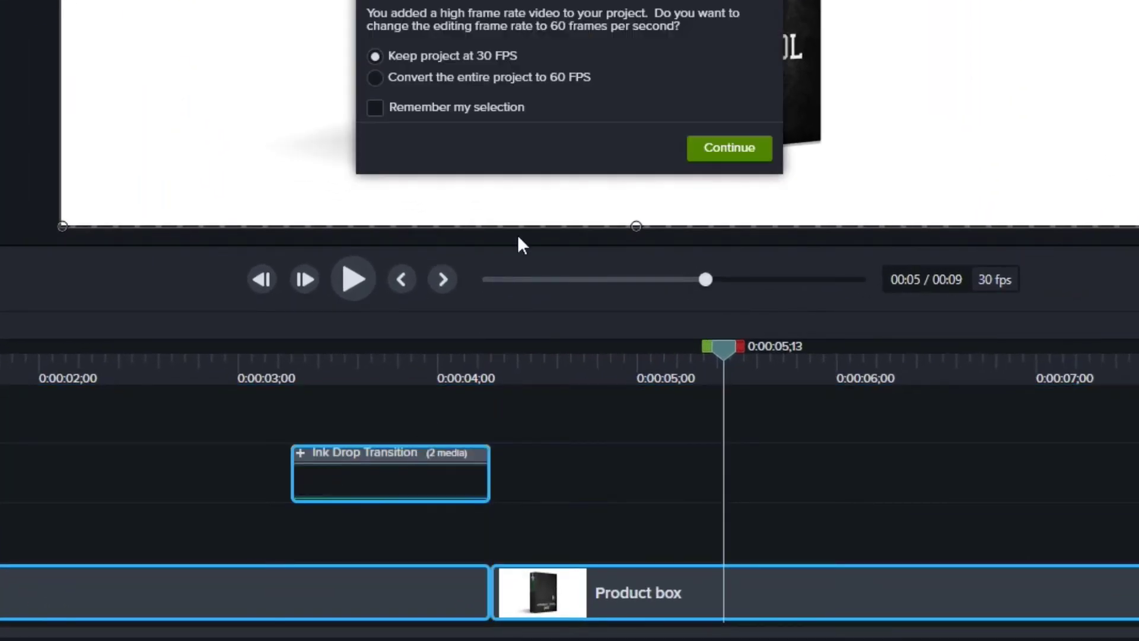
click(724, 147)
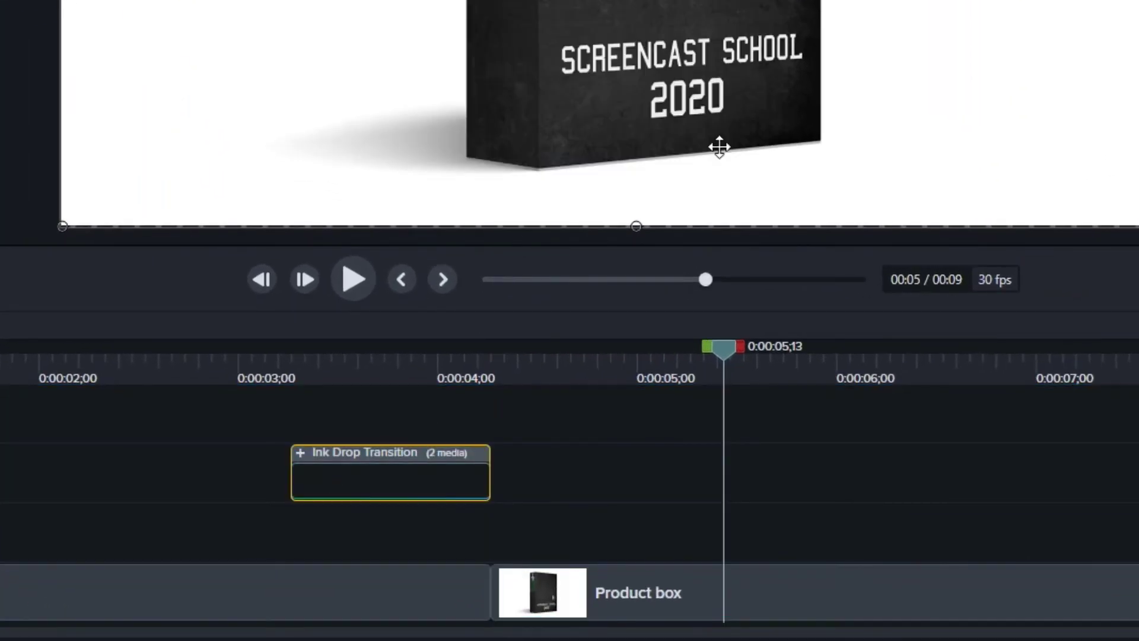
Step: Move the Product box clip to Track 2 so that it starts with the Ink Drop Transition at 0:00:03;08
click(583, 596)
drag(582, 596, 464, 535)
Step: Split the Product box clip at 0:00:04;08 and move its second part to Track 1, directly after Screen draw
click(495, 365)
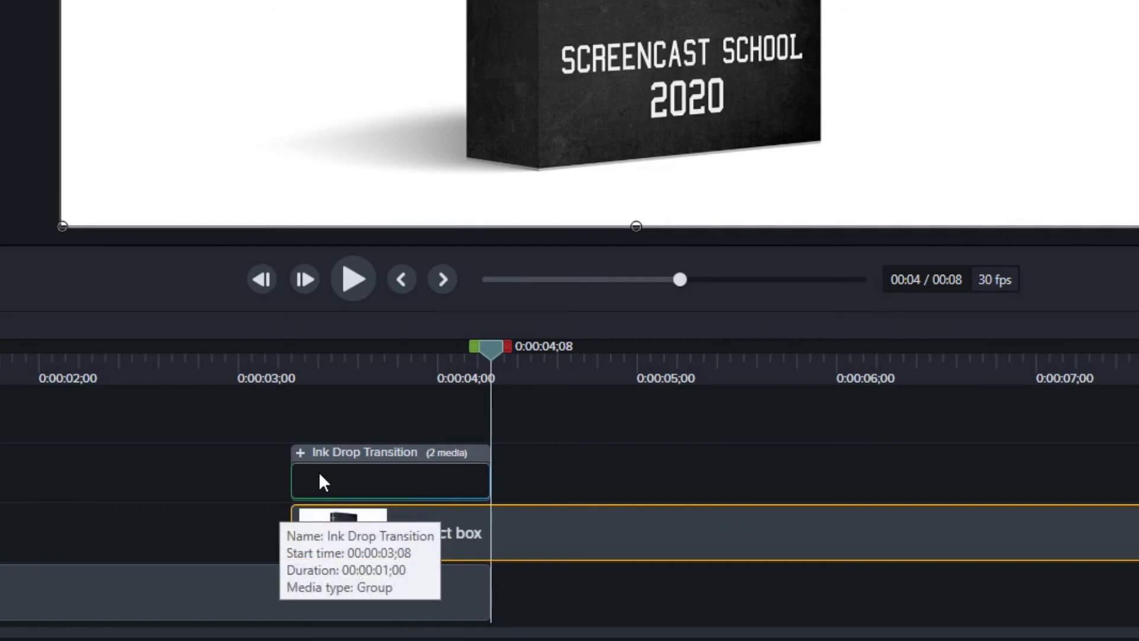
key(s)
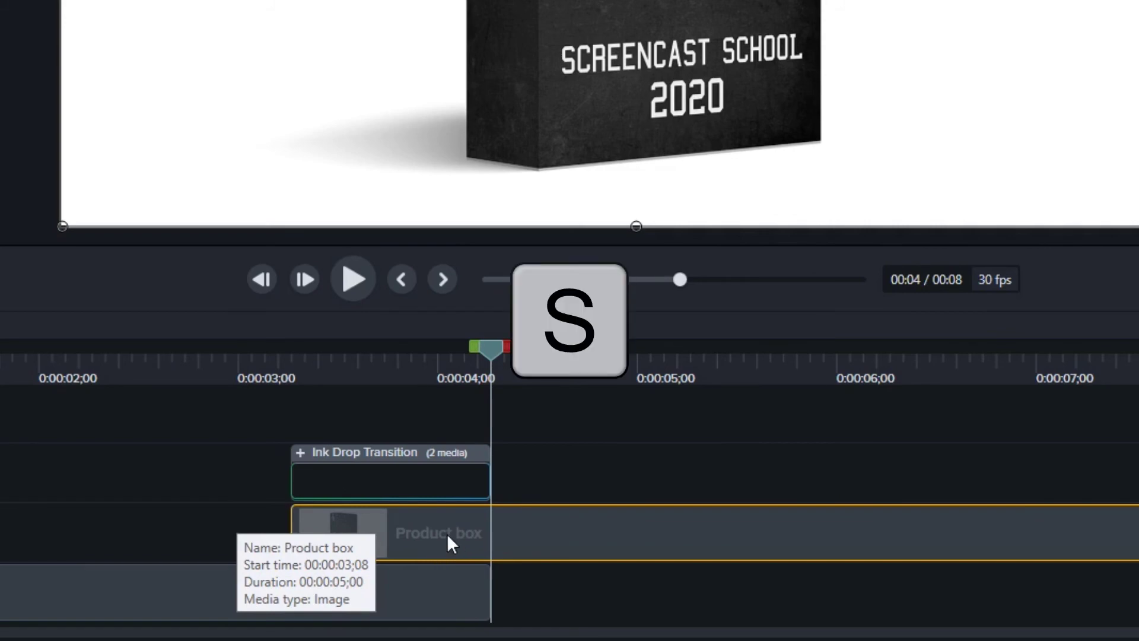
mouse_move(534, 537)
mouse_down()
mouse_move(555, 542)
mouse_move(547, 621)
mouse_move(496, 566)
mouse_up()
mouse_move(375, 524)
mouse_down()
mouse_move(371, 456)
mouse_move(377, 475)
mouse_up()
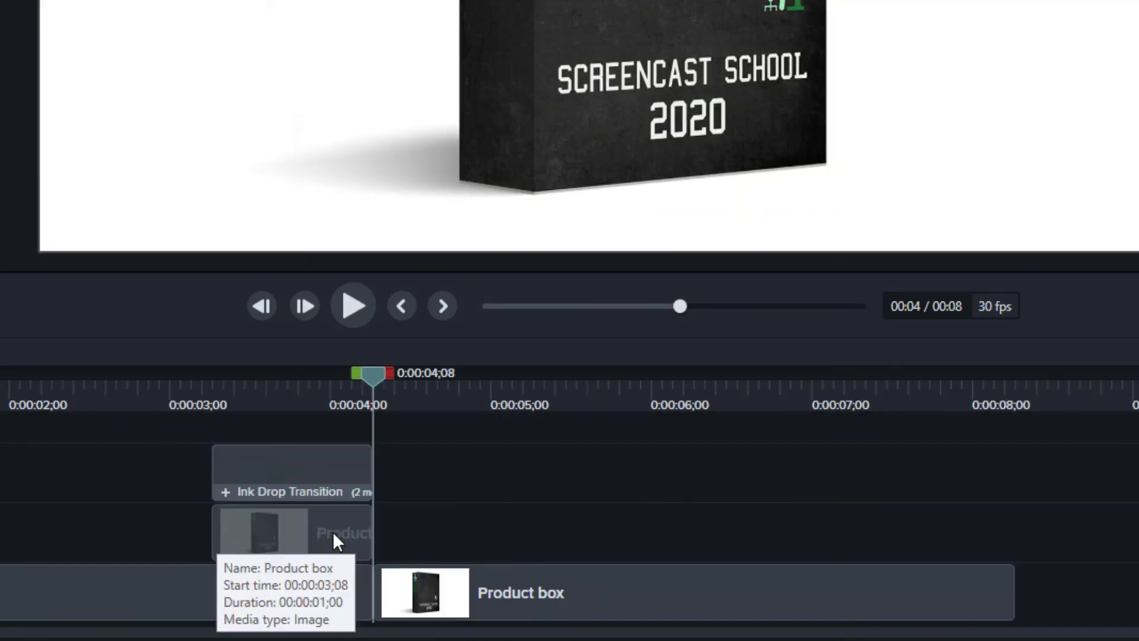
Step: Cut the remaining Product box piece from Track 2, paste it into the Ink Drop Transition group and replace the placeholder with it
right_click(332, 531)
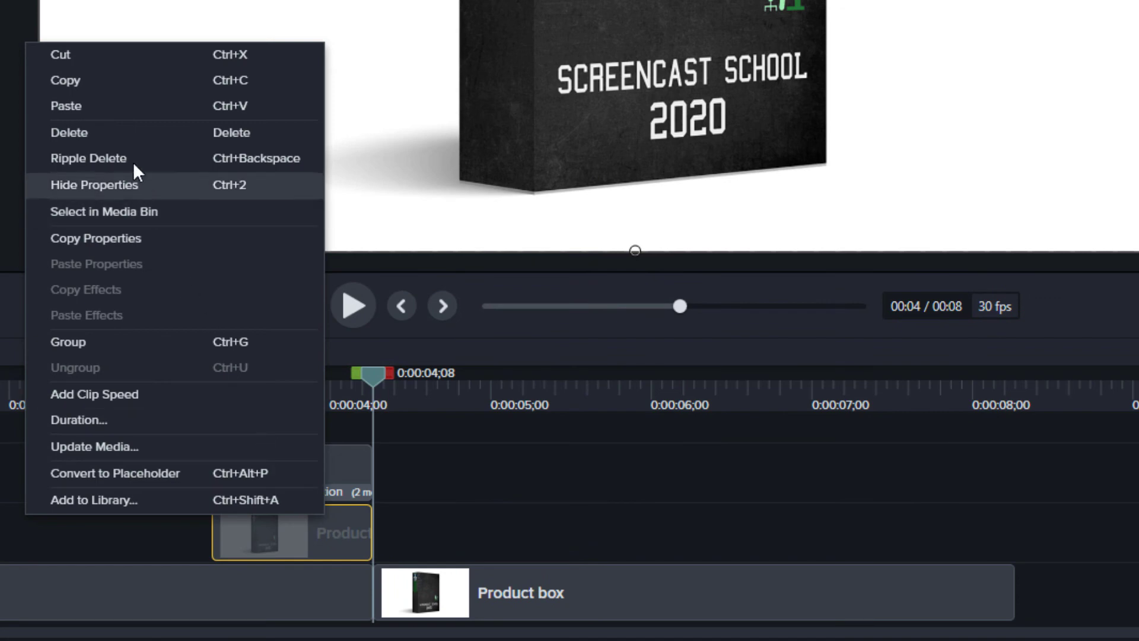
click(97, 63)
key(ctrl+v)
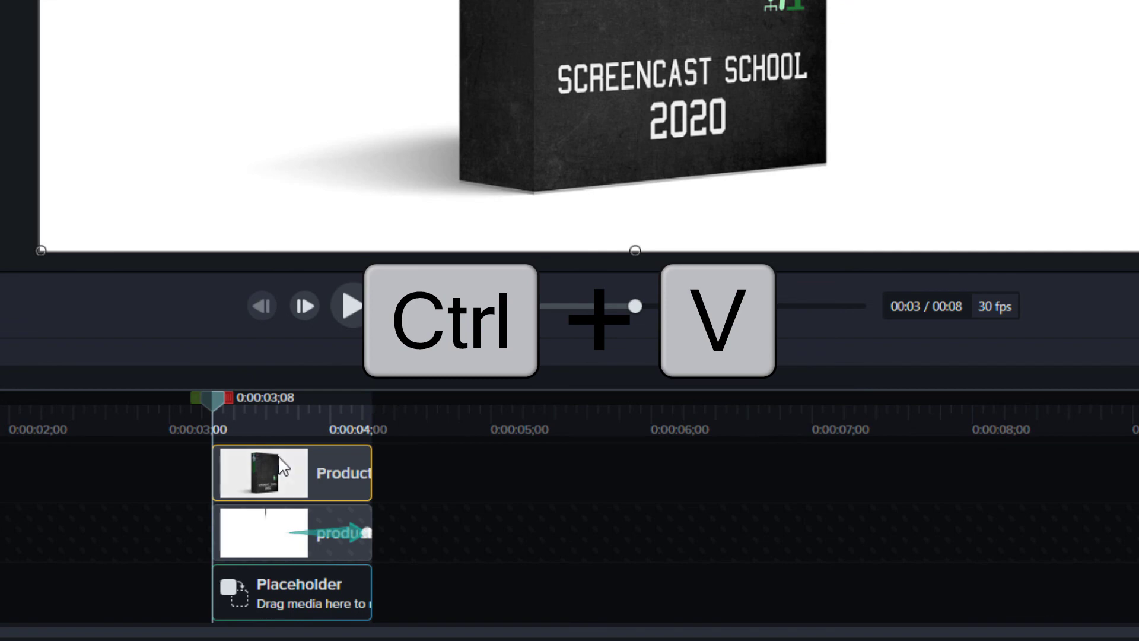
drag(267, 468, 322, 598)
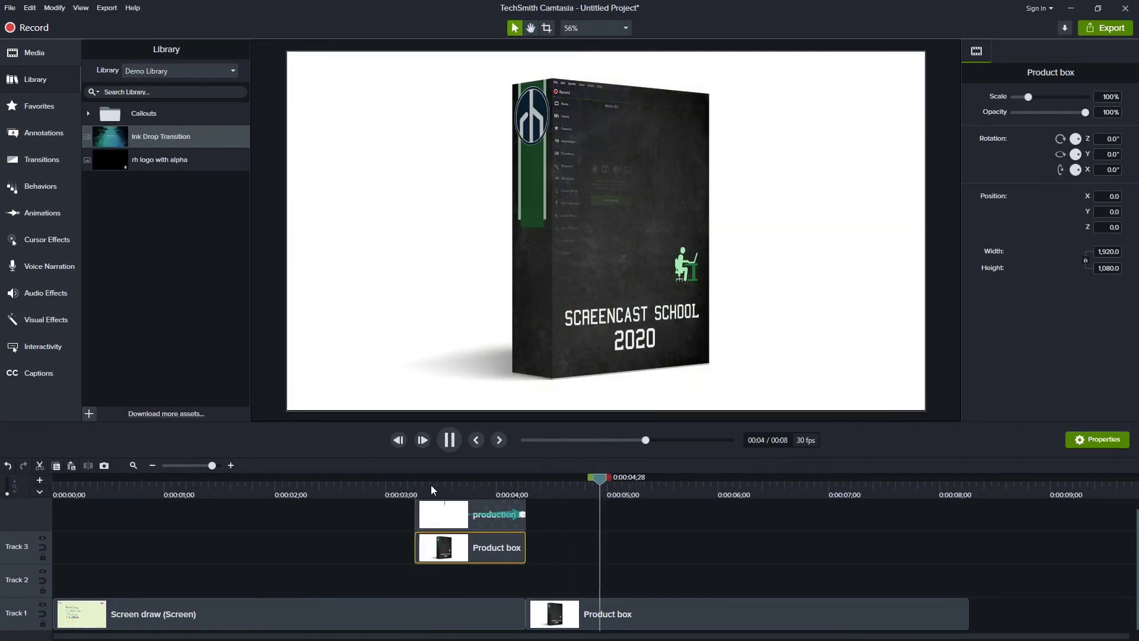
Step: Play the transition from Screen draw to Product box repeatedly, starting just before 0:00:03;08
key(space)
drag(483, 486, 377, 485)
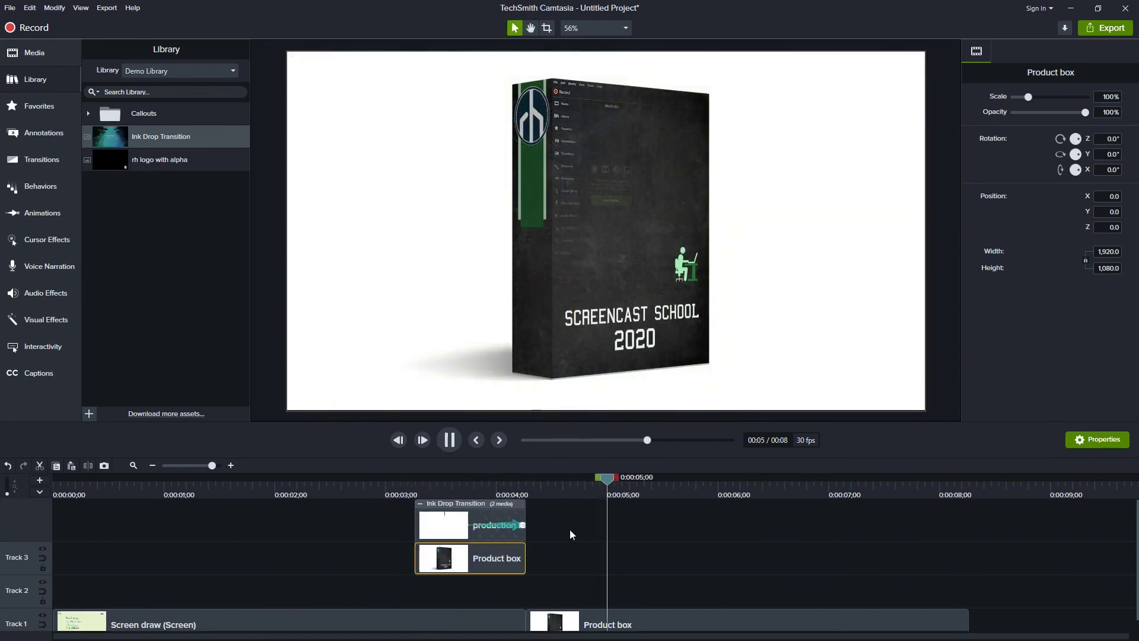
key(space)
click(398, 485)
key(space)
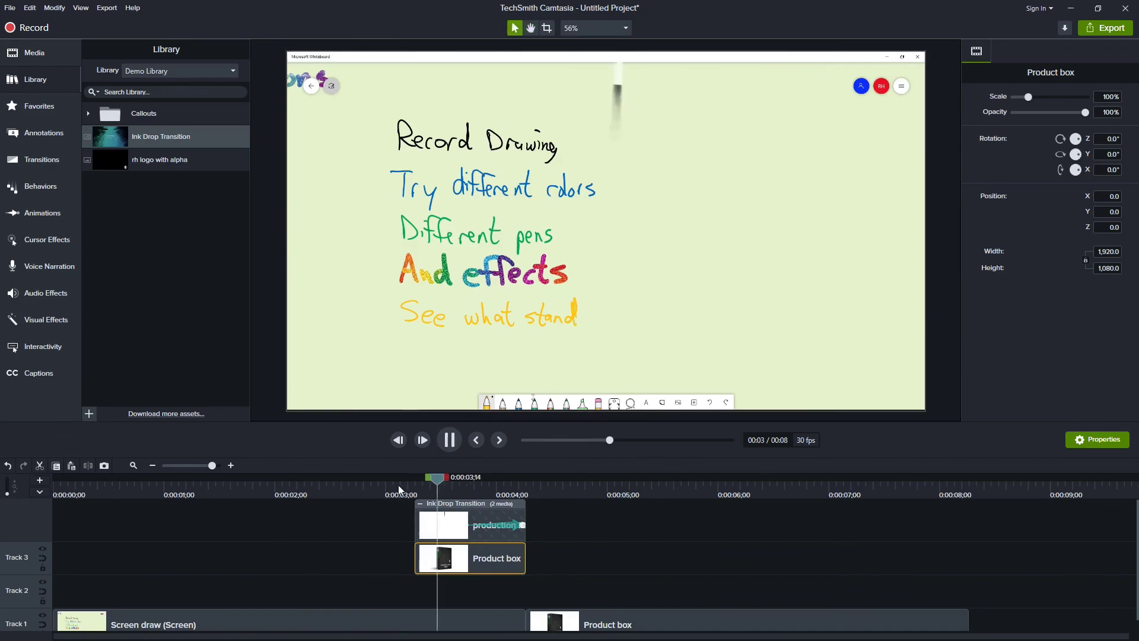